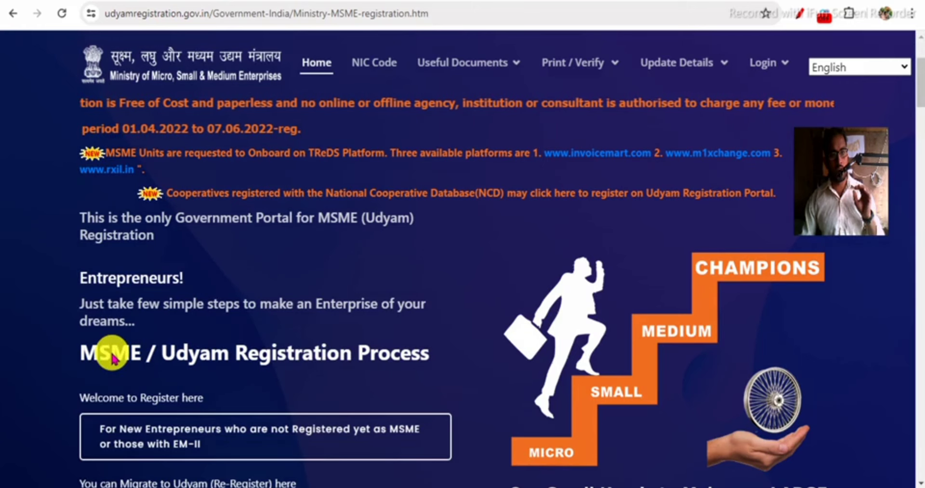
Mark and open the registration option for new entrepreneurs not yet registered as MSME or those with EM-II.
{"action": "scroll", "coordinate": [48, 418], "scroll_direction": "down", "scroll_amount": 4}
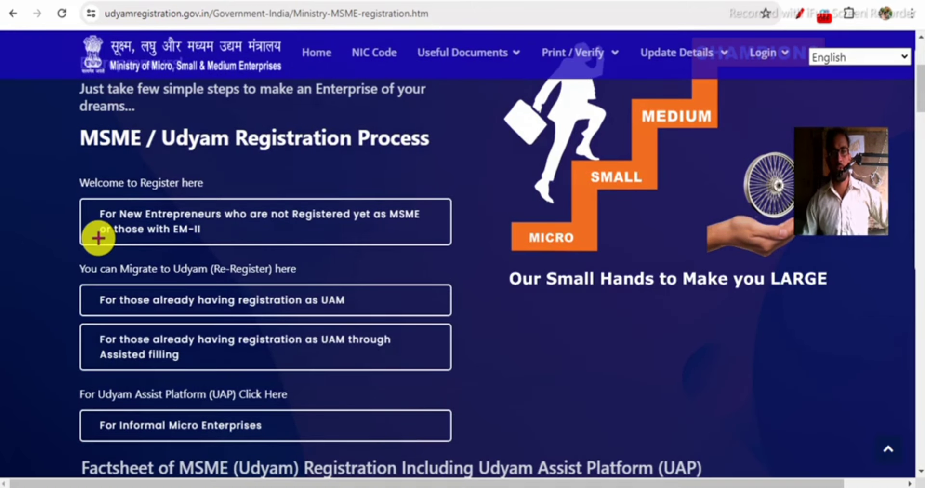
{"action": "mouse_move", "coordinate": [98, 238]}
{"action": "left_mouse_down"}
{"action": "mouse_move", "coordinate": [221, 239]}
{"action": "mouse_move", "coordinate": [236, 208]}
{"action": "left_mouse_up"}
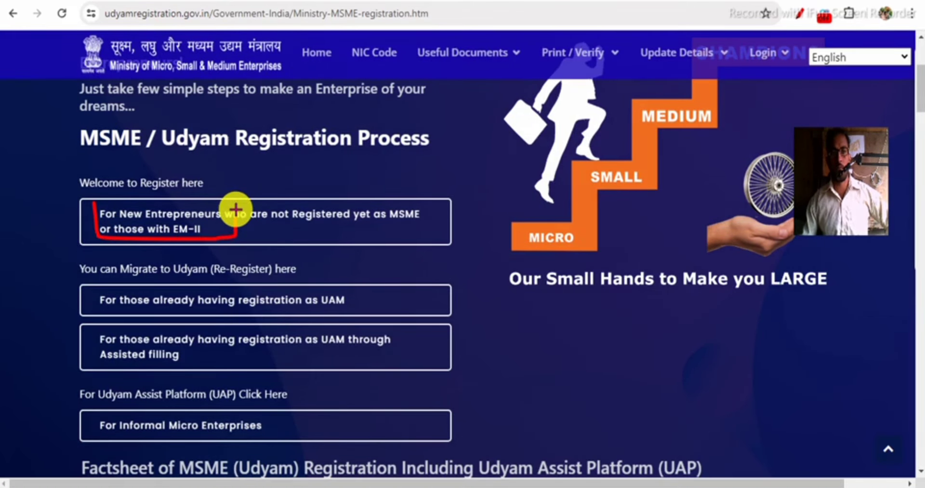
{"action": "left_click", "coordinate": [132, 207]}
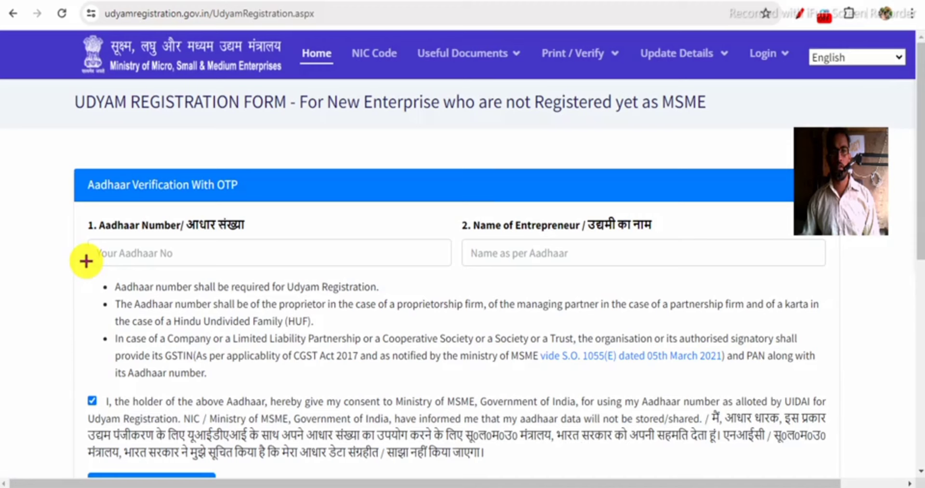
Mark the Aadhaar Number field, the Name of Entrepreneur field and the Validate & Generate OTP option in red.
{"action": "left_click_drag", "start_coordinate": [102, 261], "coordinate": [128, 236]}
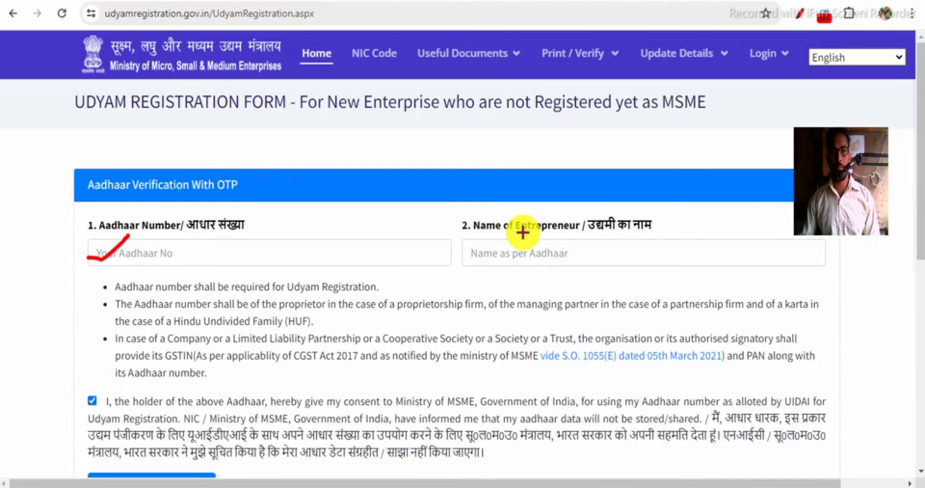
{"action": "left_click_drag", "start_coordinate": [467, 252], "coordinate": [521, 234]}
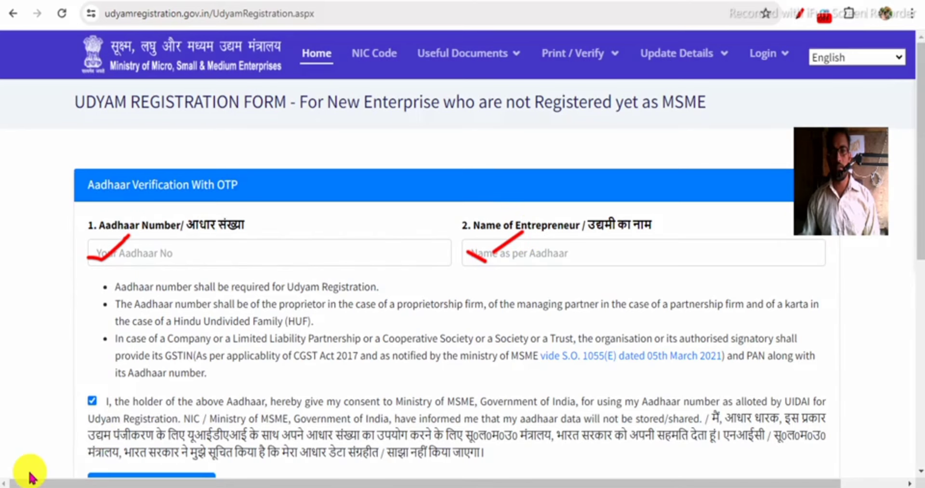
{"action": "scroll", "coordinate": [29, 477], "scroll_direction": "down", "scroll_amount": 5}
{"action": "left_click_drag", "start_coordinate": [90, 261], "coordinate": [158, 278]}
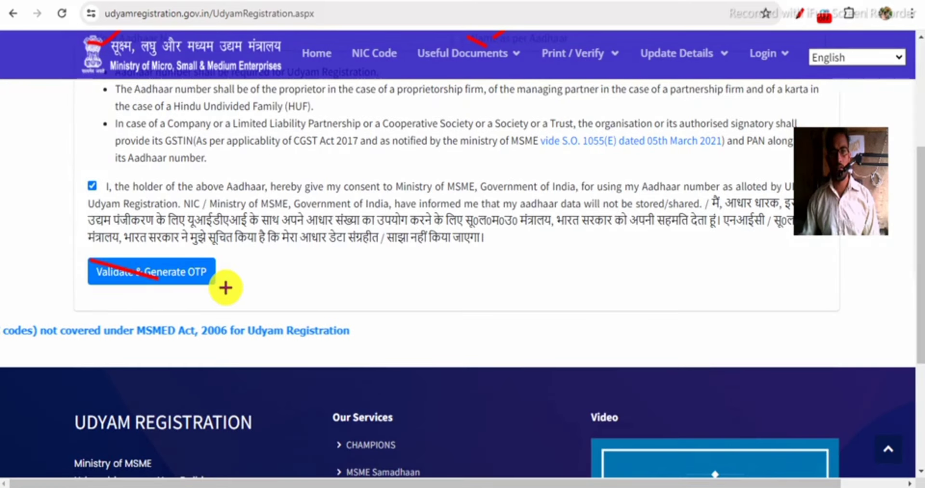
{"action": "mouse_move", "coordinate": [226, 288]}
{"action": "left_mouse_down"}
{"action": "mouse_move", "coordinate": [193, 253]}
{"action": "mouse_move", "coordinate": [159, 290]}
{"action": "left_mouse_up"}
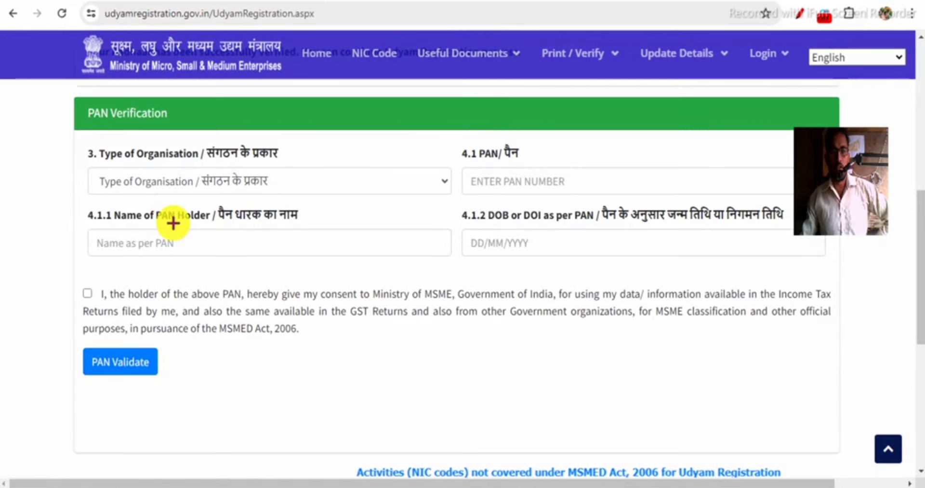
Outline the PAN Verification heading and the Type of Organisation label in red, and tick the organisation type field.
{"action": "left_click_drag", "start_coordinate": [70, 94], "coordinate": [81, 123]}
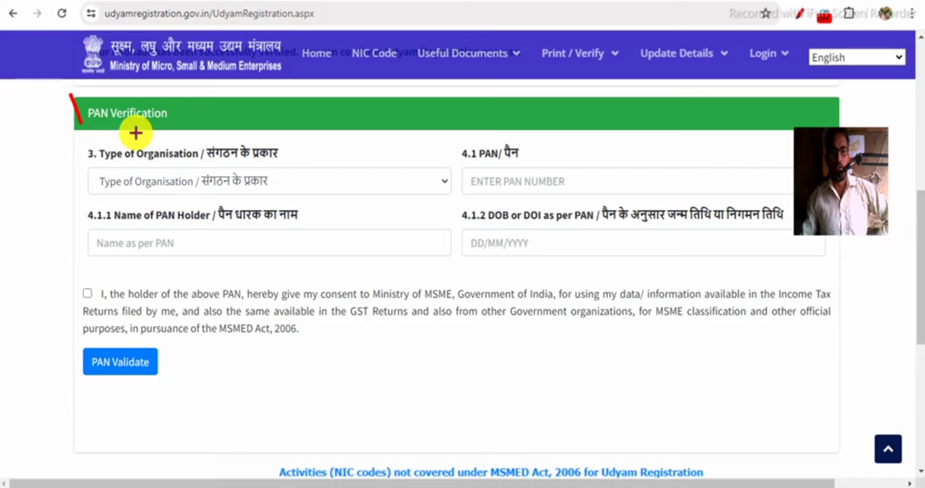
{"action": "mouse_move", "coordinate": [135, 133]}
{"action": "left_mouse_down"}
{"action": "mouse_move", "coordinate": [178, 97]}
{"action": "mouse_move", "coordinate": [59, 96]}
{"action": "left_mouse_up"}
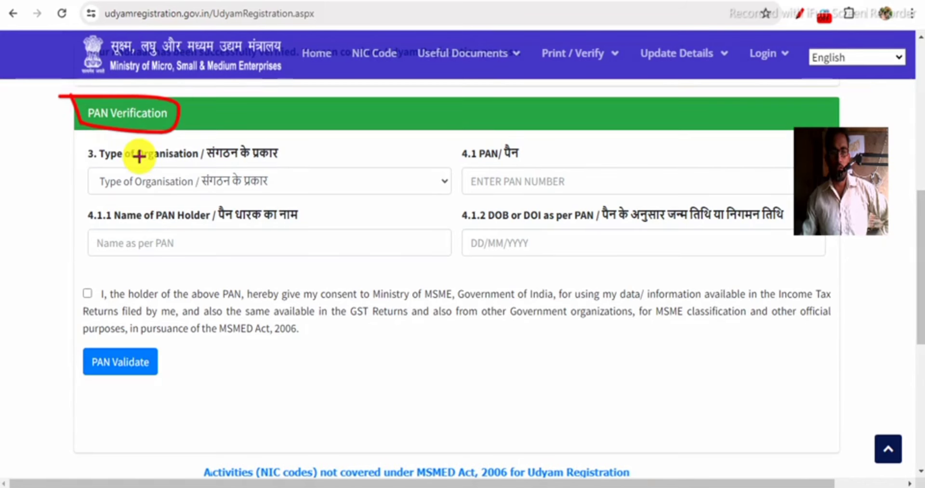
{"action": "mouse_move", "coordinate": [91, 147]}
{"action": "left_mouse_down"}
{"action": "mouse_move", "coordinate": [244, 175]}
{"action": "mouse_move", "coordinate": [260, 174]}
{"action": "mouse_move", "coordinate": [288, 145]}
{"action": "left_mouse_up"}
{"action": "mouse_move", "coordinate": [92, 136]}
{"action": "left_mouse_down"}
{"action": "mouse_move", "coordinate": [289, 132]}
{"action": "mouse_move", "coordinate": [271, 186]}
{"action": "mouse_move", "coordinate": [311, 161]}
{"action": "left_mouse_up"}
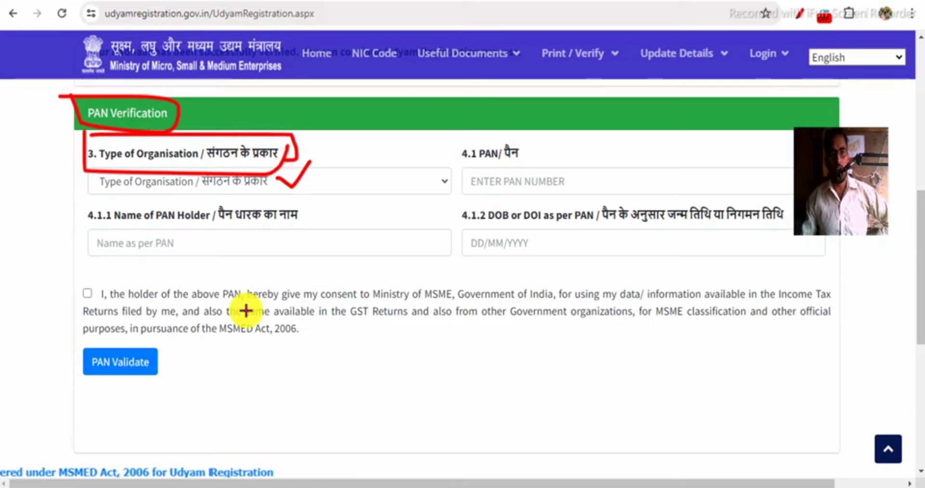
Review the available organisation types and set the Type of Organisation to "11. Others".
{"action": "left_click", "coordinate": [230, 183]}
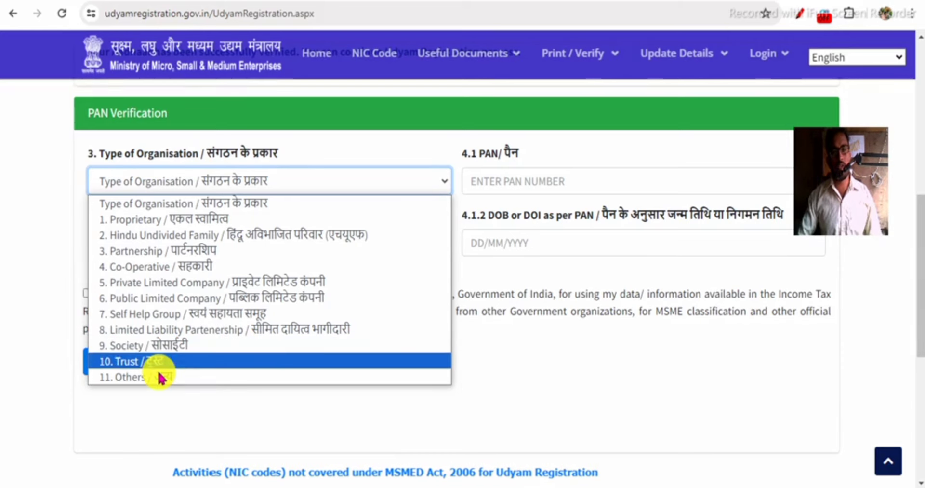
{"action": "key", "text": "Escape"}
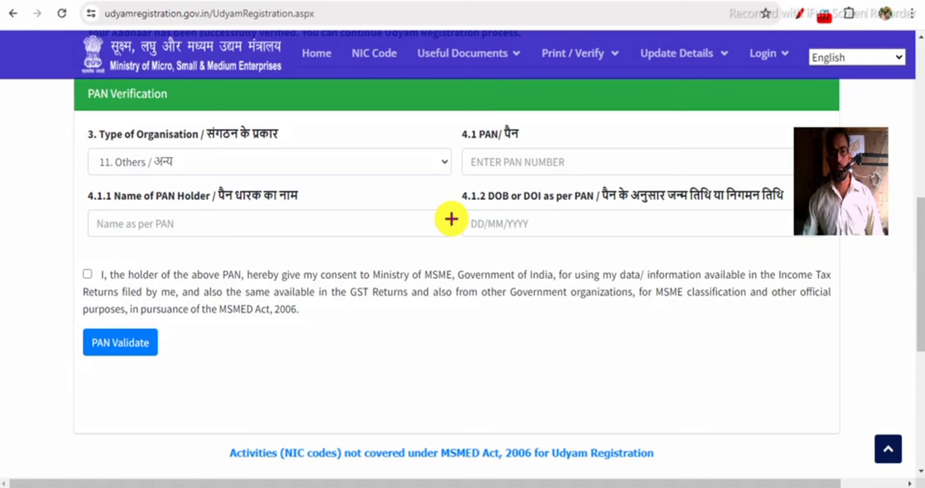
Mark the PAN number, PAN holder name and DOB or DOI fields, the consent checkbox and PAN Validate in red.
{"action": "left_click_drag", "start_coordinate": [463, 161], "coordinate": [468, 163]}
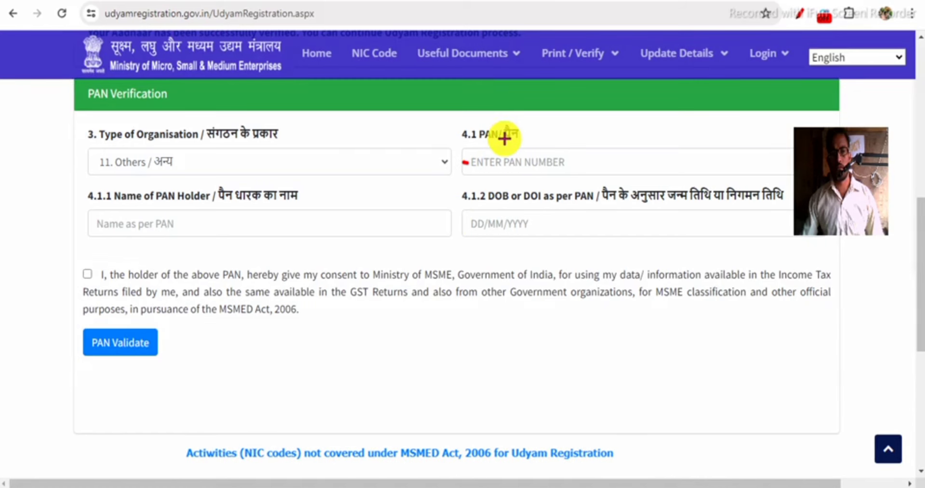
{"action": "mouse_move", "coordinate": [167, 217]}
{"action": "left_mouse_down"}
{"action": "mouse_move", "coordinate": [89, 217]}
{"action": "mouse_move", "coordinate": [93, 232]}
{"action": "mouse_move", "coordinate": [134, 237]}
{"action": "mouse_move", "coordinate": [200, 224]}
{"action": "left_mouse_up"}
{"action": "left_click_drag", "start_coordinate": [134, 236], "coordinate": [201, 235]}
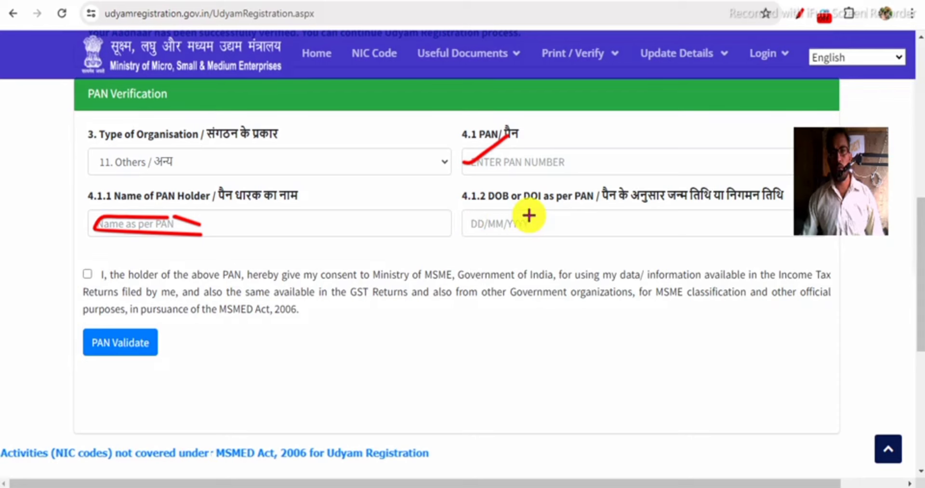
{"action": "mouse_move", "coordinate": [468, 214]}
{"action": "left_mouse_down"}
{"action": "mouse_move", "coordinate": [565, 234]}
{"action": "mouse_move", "coordinate": [514, 236]}
{"action": "mouse_move", "coordinate": [464, 219]}
{"action": "left_mouse_up"}
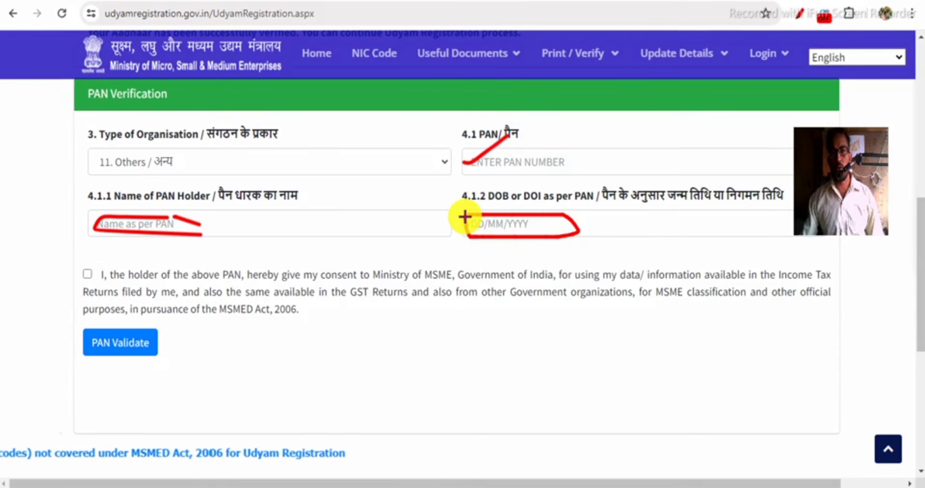
{"action": "mouse_move", "coordinate": [95, 263]}
{"action": "left_mouse_down"}
{"action": "mouse_move", "coordinate": [76, 267]}
{"action": "mouse_move", "coordinate": [102, 265]}
{"action": "mouse_move", "coordinate": [102, 253]}
{"action": "left_mouse_up"}
{"action": "left_click_drag", "start_coordinate": [126, 320], "coordinate": [100, 332]}
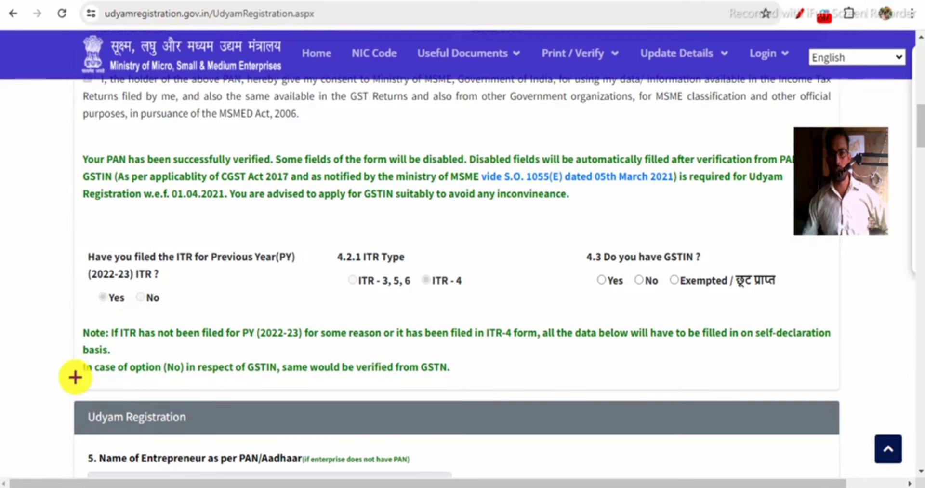
Circle the previous-year ITR filing question and the ITR Type question in red.
{"action": "mouse_move", "coordinate": [80, 247]}
{"action": "left_mouse_down"}
{"action": "mouse_move", "coordinate": [196, 320]}
{"action": "mouse_move", "coordinate": [256, 295]}
{"action": "mouse_move", "coordinate": [272, 250]}
{"action": "mouse_move", "coordinate": [78, 223]}
{"action": "left_mouse_up"}
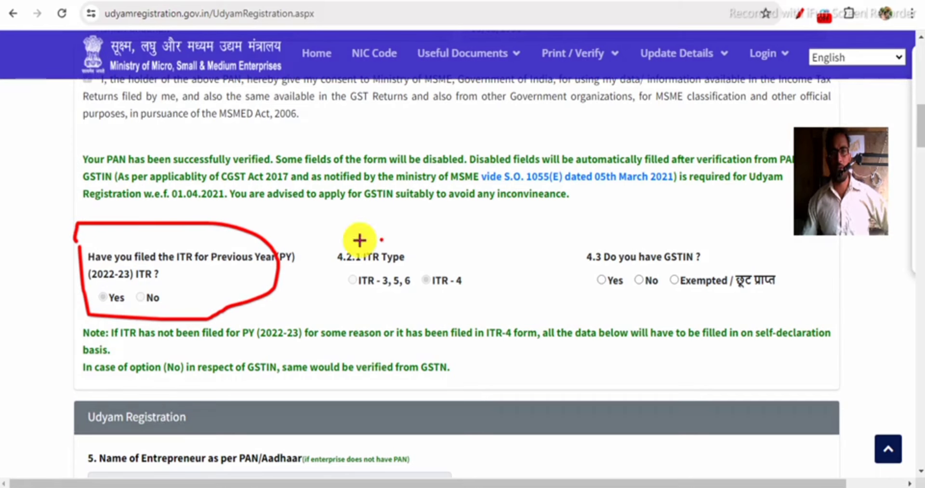
{"action": "mouse_move", "coordinate": [382, 238]}
{"action": "left_mouse_down"}
{"action": "mouse_move", "coordinate": [326, 296]}
{"action": "mouse_move", "coordinate": [479, 289]}
{"action": "mouse_move", "coordinate": [479, 268]}
{"action": "left_mouse_up"}
{"action": "left_click_drag", "start_coordinate": [439, 227], "coordinate": [479, 268]}
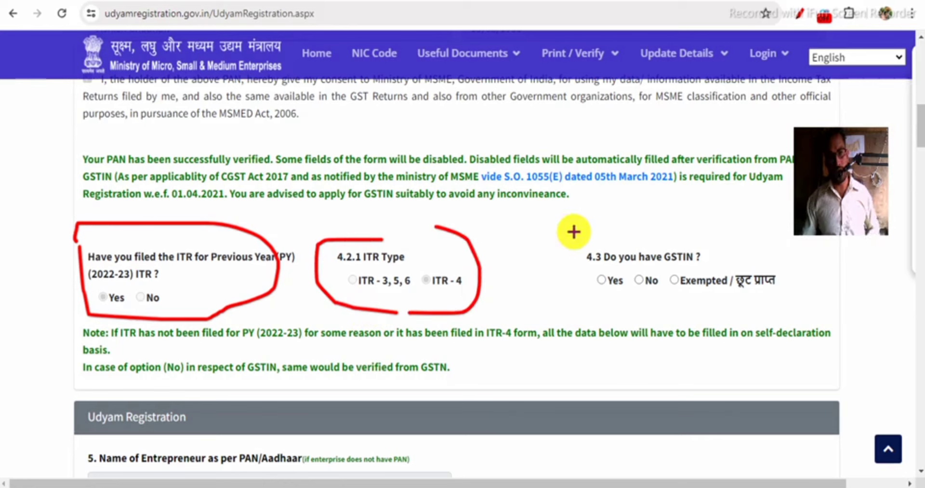
Outline the "Do you have GSTIN?" question in red and mark its Yes, No and Exempted options.
{"action": "mouse_move", "coordinate": [573, 231]}
{"action": "left_mouse_down"}
{"action": "mouse_move", "coordinate": [580, 302]}
{"action": "mouse_move", "coordinate": [784, 305]}
{"action": "mouse_move", "coordinate": [562, 232]}
{"action": "left_mouse_up"}
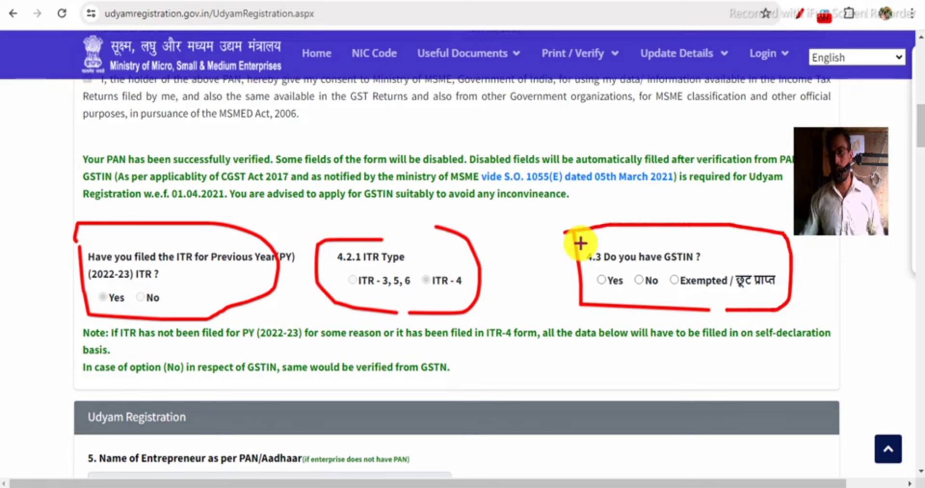
{"action": "mouse_move", "coordinate": [609, 275]}
{"action": "left_mouse_down"}
{"action": "mouse_move", "coordinate": [595, 285]}
{"action": "mouse_move", "coordinate": [655, 284]}
{"action": "left_mouse_up"}
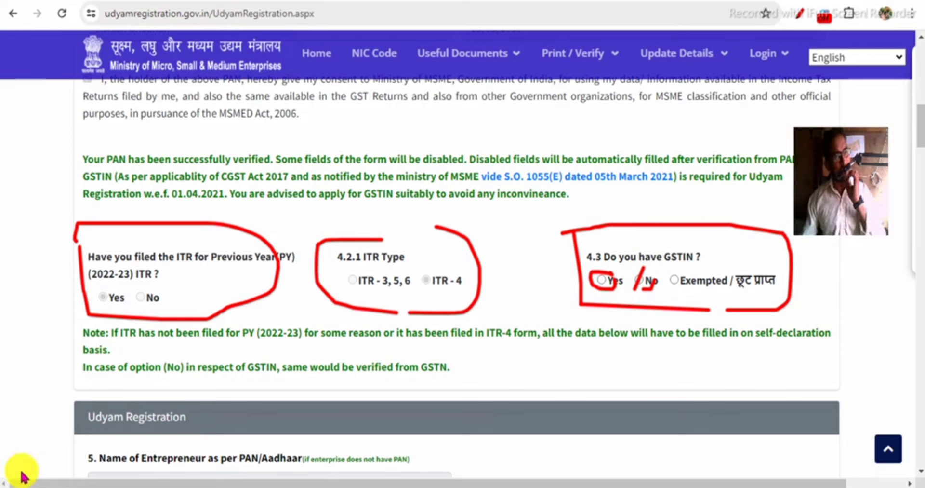
{"action": "mouse_move", "coordinate": [636, 274]}
{"action": "left_mouse_down"}
{"action": "mouse_move", "coordinate": [644, 288]}
{"action": "mouse_move", "coordinate": [725, 302]}
{"action": "left_mouse_up"}
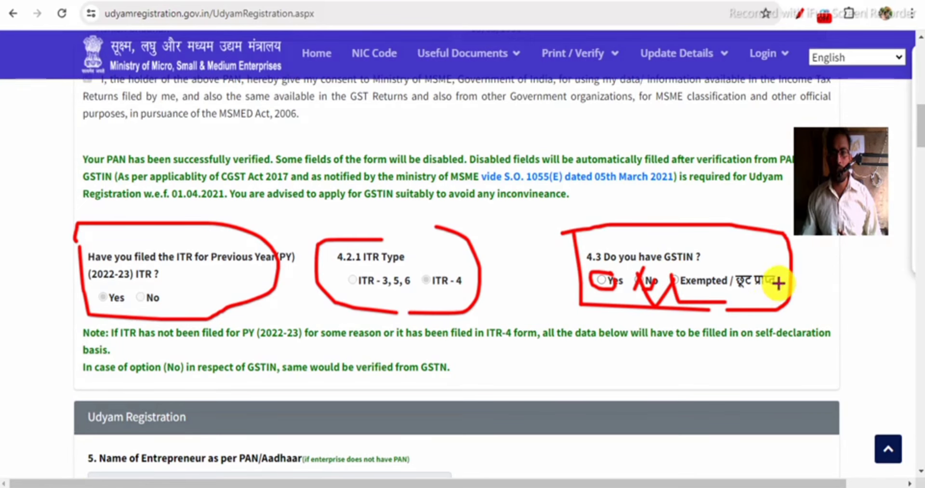
Strike through the entrepreneur's name and mark the Mobile Number and Email fields in the Udyam Registration section.
{"action": "scroll", "coordinate": [32, 469], "scroll_direction": "down", "scroll_amount": 5}
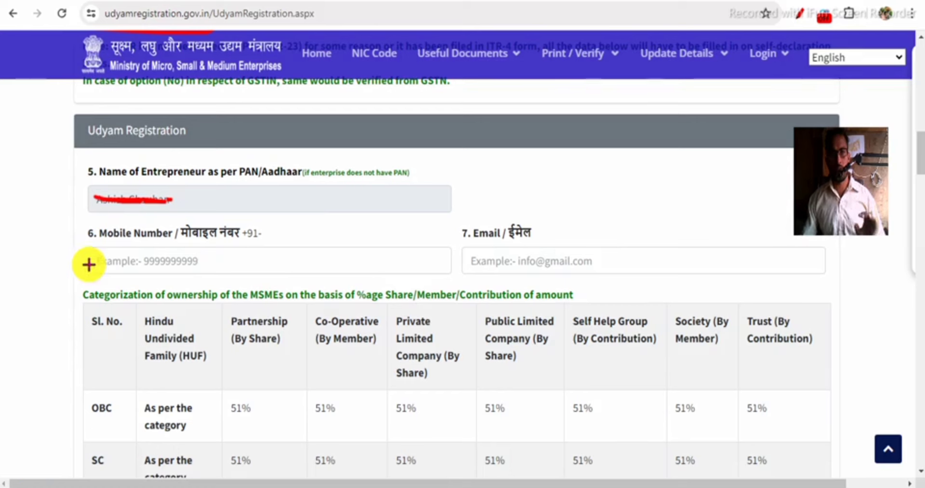
{"action": "left_click_drag", "start_coordinate": [78, 263], "coordinate": [102, 280]}
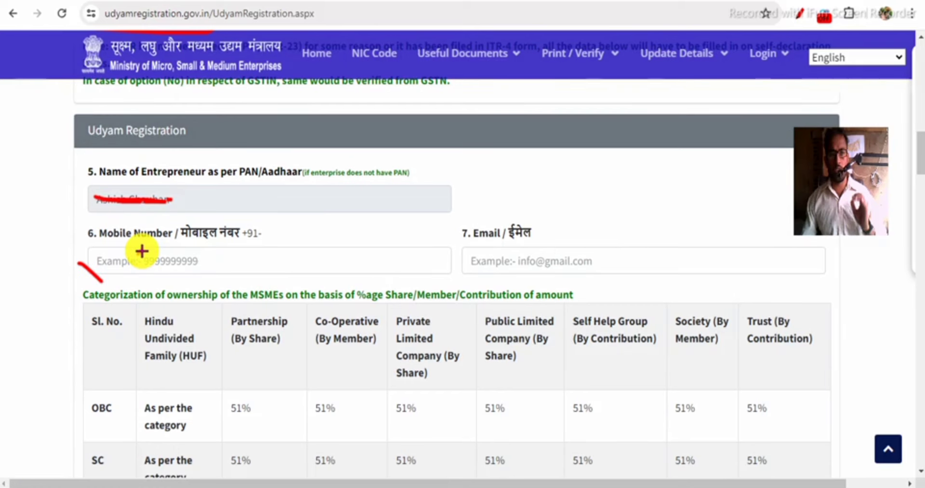
{"action": "left_click_drag", "start_coordinate": [142, 249], "coordinate": [138, 255]}
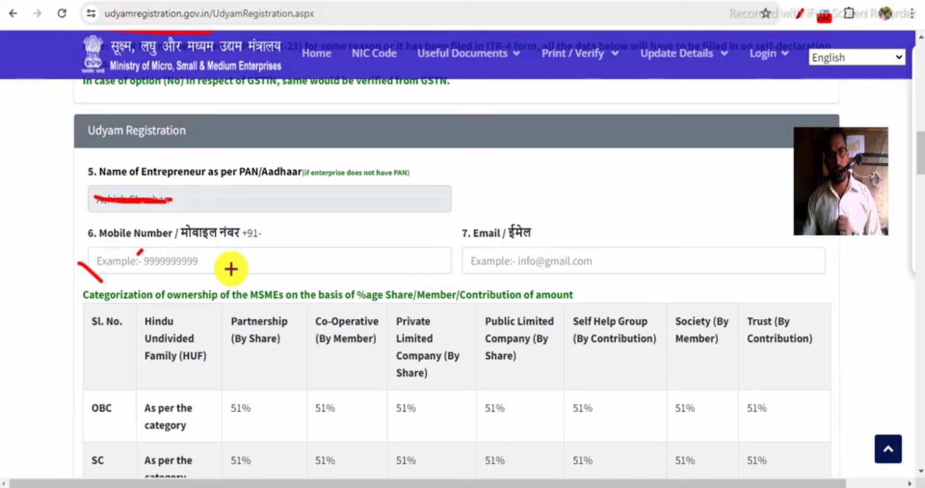
{"action": "mouse_move", "coordinate": [462, 241]}
{"action": "left_mouse_down"}
{"action": "mouse_move", "coordinate": [581, 242]}
{"action": "mouse_move", "coordinate": [502, 269]}
{"action": "left_mouse_up"}
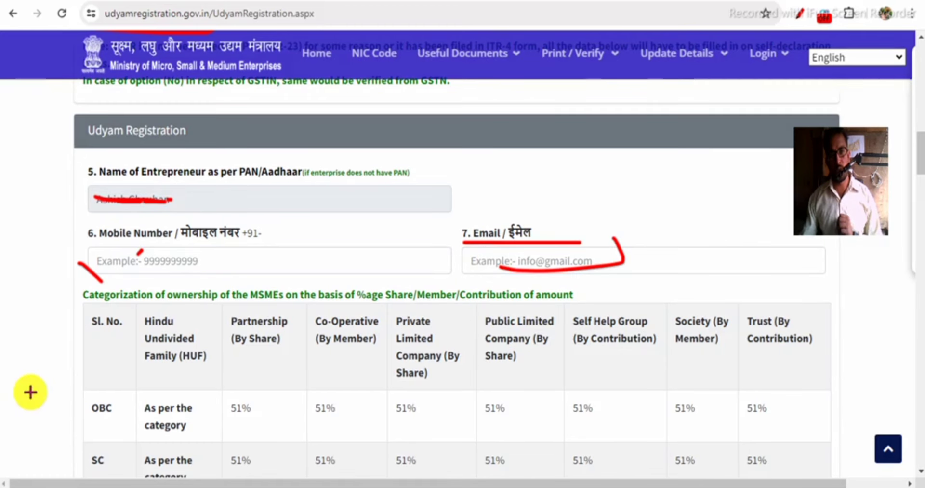
Mark the Social Category question and underline its General, SC, ST and OBC options in red.
{"action": "key", "text": "ctrl+plus"}
{"action": "scroll", "coordinate": [21, 471], "scroll_direction": "down", "scroll_amount": 8}
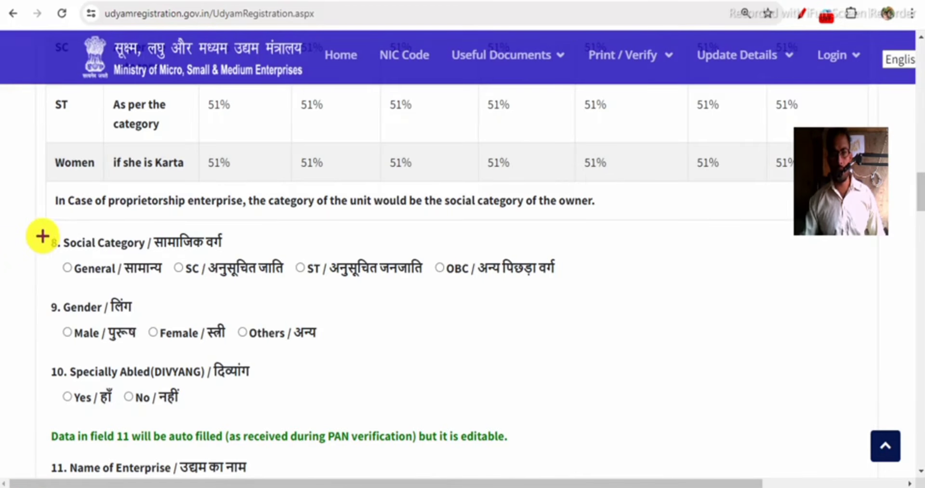
{"action": "mouse_move", "coordinate": [42, 235]}
{"action": "left_mouse_down"}
{"action": "mouse_move", "coordinate": [152, 274]}
{"action": "mouse_move", "coordinate": [304, 288]}
{"action": "mouse_move", "coordinate": [419, 278]}
{"action": "mouse_move", "coordinate": [532, 288]}
{"action": "left_mouse_up"}
{"action": "left_click", "coordinate": [231, 246]}
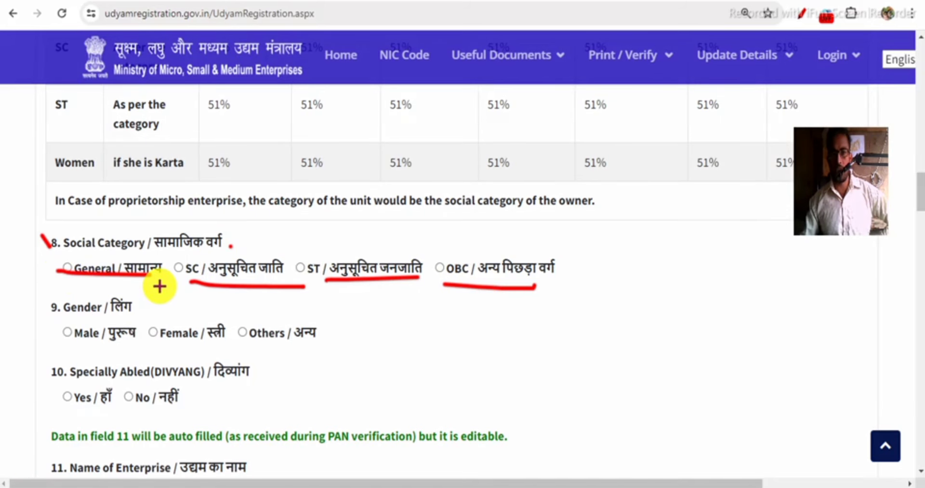
Mark the Gender question in red and underline its Male and Female options.
{"action": "scroll", "coordinate": [159, 286], "scroll_direction": "down", "scroll_amount": 2}
{"action": "mouse_move", "coordinate": [55, 223]}
{"action": "left_mouse_down"}
{"action": "mouse_move", "coordinate": [67, 246]}
{"action": "mouse_move", "coordinate": [138, 271]}
{"action": "left_mouse_up"}
{"action": "left_click", "coordinate": [136, 249]}
{"action": "left_click_drag", "start_coordinate": [144, 271], "coordinate": [179, 268]}
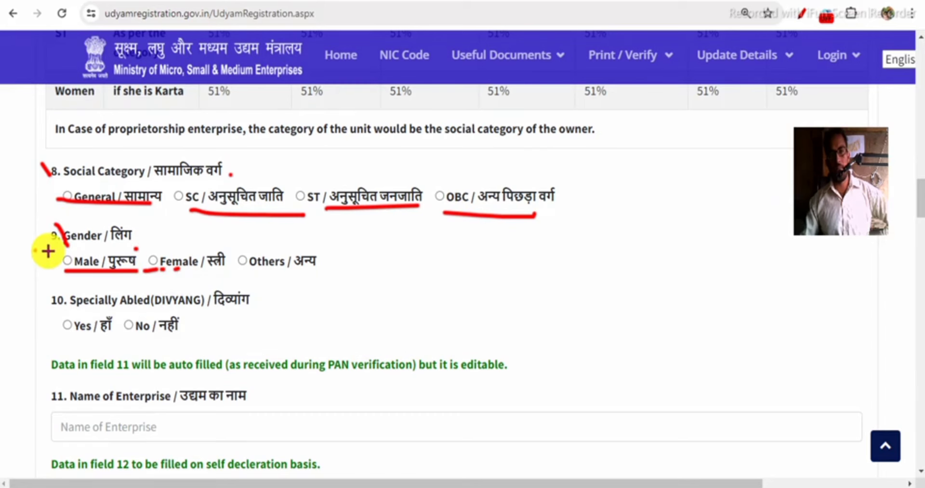
{"action": "left_click_drag", "start_coordinate": [35, 249], "coordinate": [140, 248]}
{"action": "left_click_drag", "start_coordinate": [57, 276], "coordinate": [106, 275]}
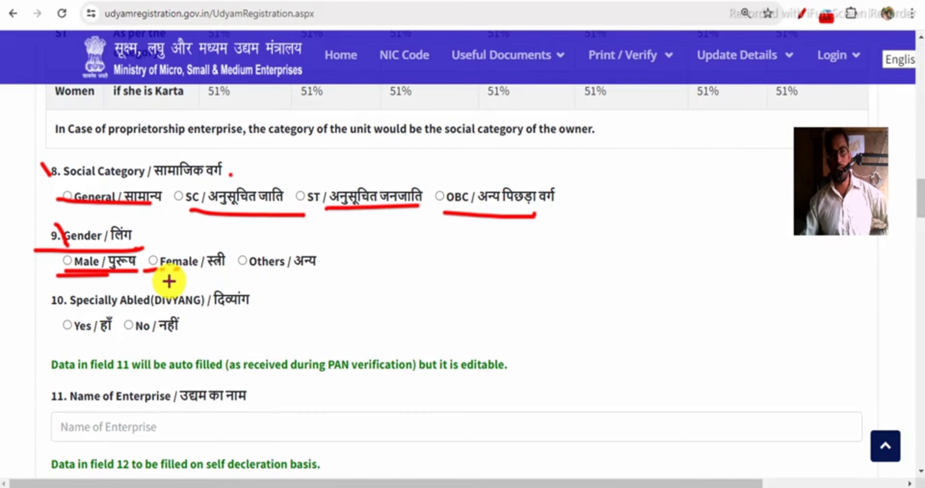
{"action": "left_click_drag", "start_coordinate": [169, 281], "coordinate": [201, 270]}
Underline the Specially Abled (DIVYANG) question in red and mark its Yes and No options.
{"action": "scroll", "coordinate": [178, 267], "scroll_direction": "down", "scroll_amount": 2}
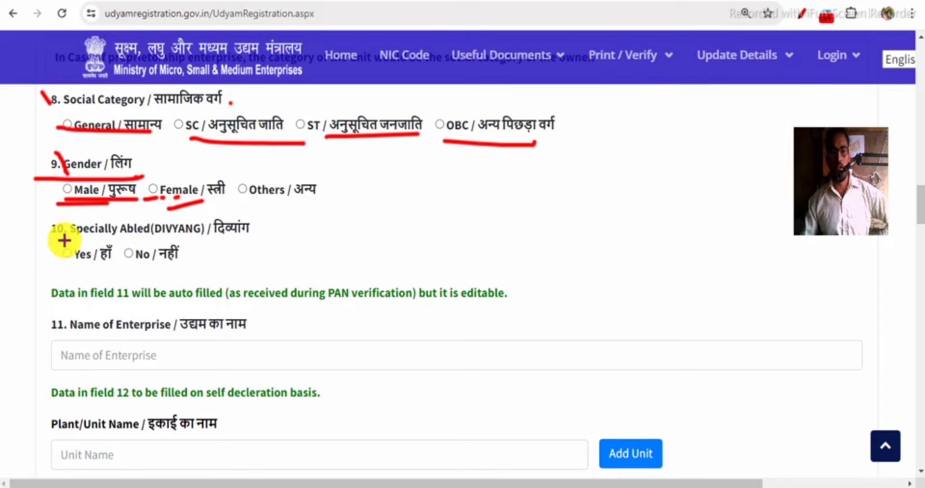
{"action": "left_click_drag", "start_coordinate": [64, 239], "coordinate": [227, 242]}
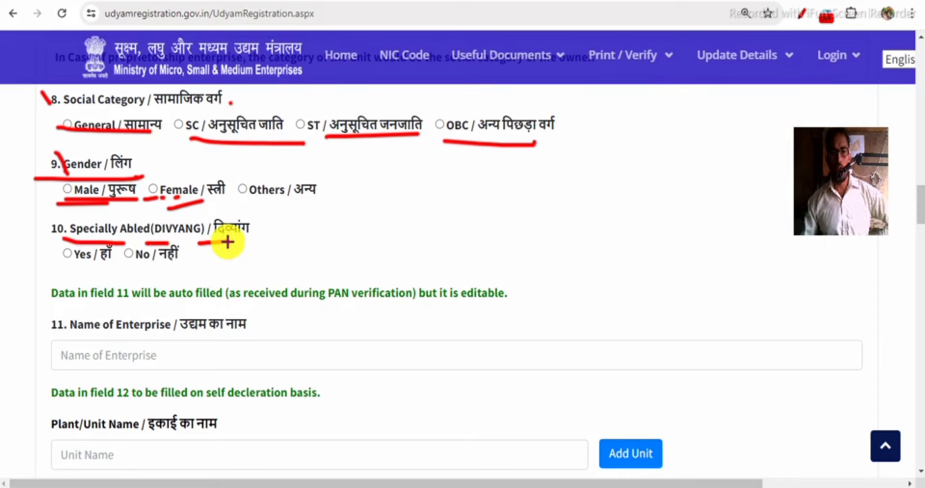
{"action": "left_click_drag", "start_coordinate": [51, 245], "coordinate": [57, 269]}
{"action": "left_click_drag", "start_coordinate": [162, 270], "coordinate": [173, 270]}
{"action": "mouse_move", "coordinate": [75, 270]}
{"action": "left_mouse_down"}
{"action": "mouse_move", "coordinate": [127, 270]}
{"action": "mouse_move", "coordinate": [133, 259]}
{"action": "left_mouse_up"}
Outline the Name of Enterprise label in red and tick its entry field.
{"action": "scroll", "coordinate": [206, 235], "scroll_direction": "down", "scroll_amount": 3}
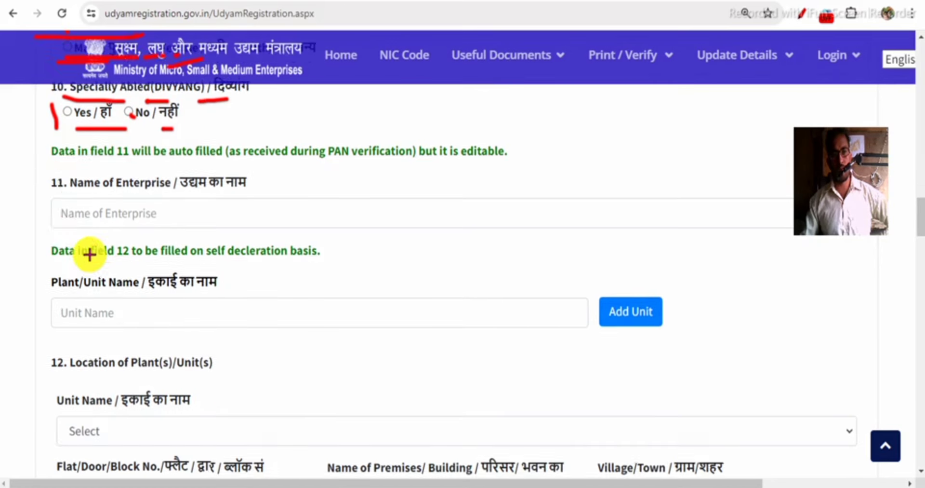
{"action": "left_click_drag", "start_coordinate": [46, 211], "coordinate": [74, 205]}
{"action": "left_click_drag", "start_coordinate": [50, 169], "coordinate": [73, 194]}
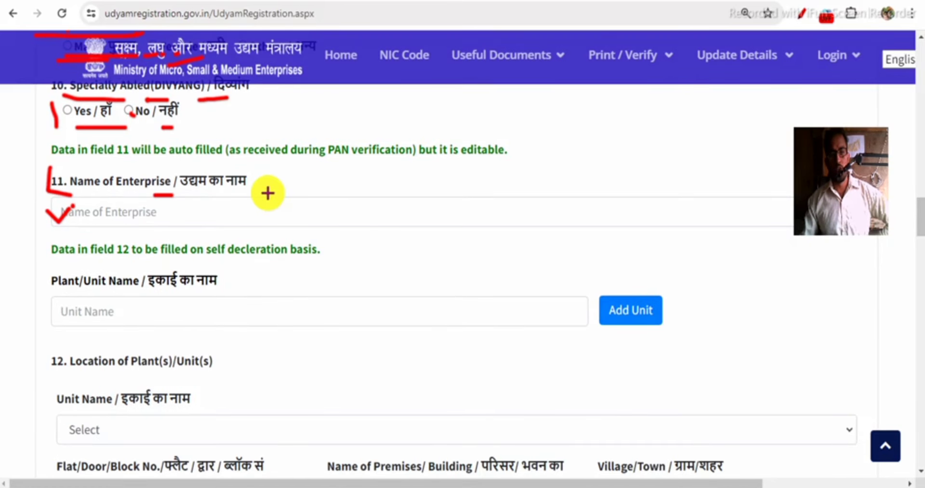
{"action": "mouse_move", "coordinate": [265, 190]}
{"action": "left_mouse_down"}
{"action": "mouse_move", "coordinate": [271, 165]}
{"action": "mouse_move", "coordinate": [46, 192]}
{"action": "left_mouse_up"}
{"action": "left_click_drag", "start_coordinate": [155, 195], "coordinate": [172, 195]}
{"action": "left_click_drag", "start_coordinate": [217, 195], "coordinate": [230, 195]}
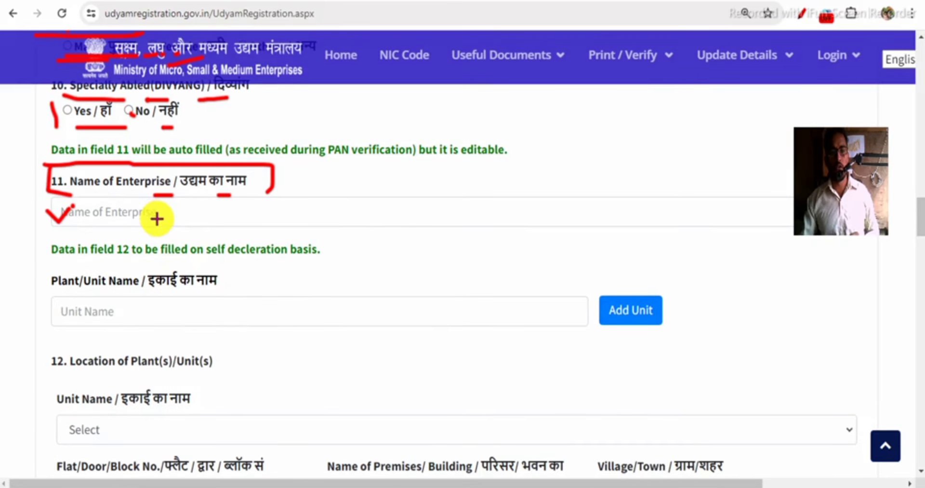
{"action": "left_click_drag", "start_coordinate": [147, 216], "coordinate": [164, 222]}
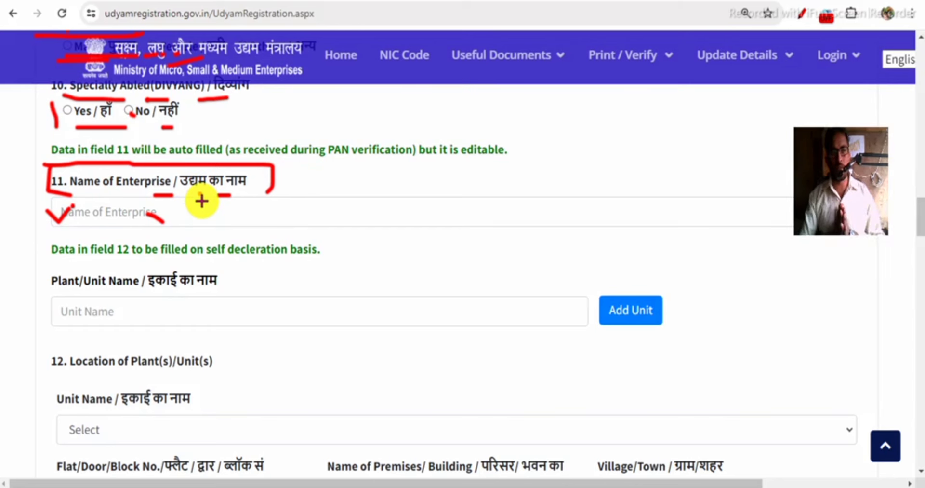
Tick the Name of Enterprise and Plant/Unit Name entry fields in red and mark the Add Unit option.
{"action": "mouse_move", "coordinate": [159, 218]}
{"action": "left_mouse_down"}
{"action": "mouse_move", "coordinate": [184, 228]}
{"action": "mouse_move", "coordinate": [216, 205]}
{"action": "left_mouse_up"}
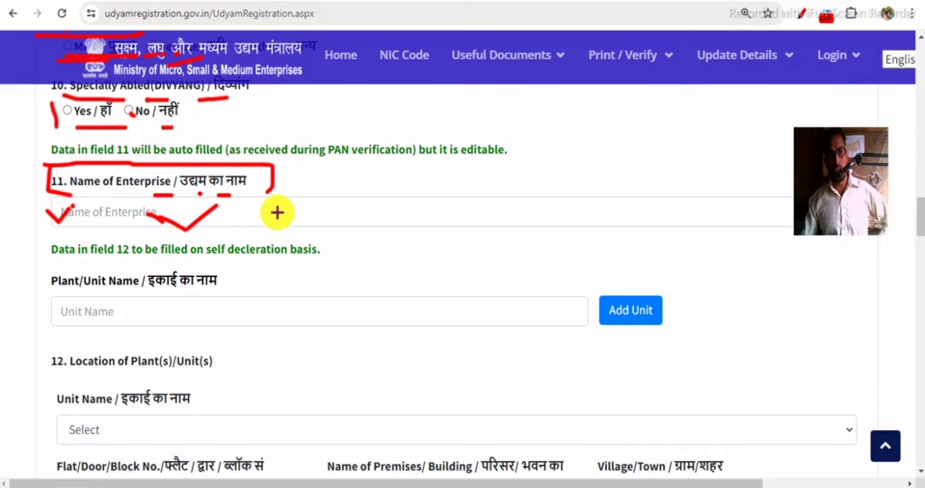
{"action": "left_click_drag", "start_coordinate": [265, 196], "coordinate": [346, 172]}
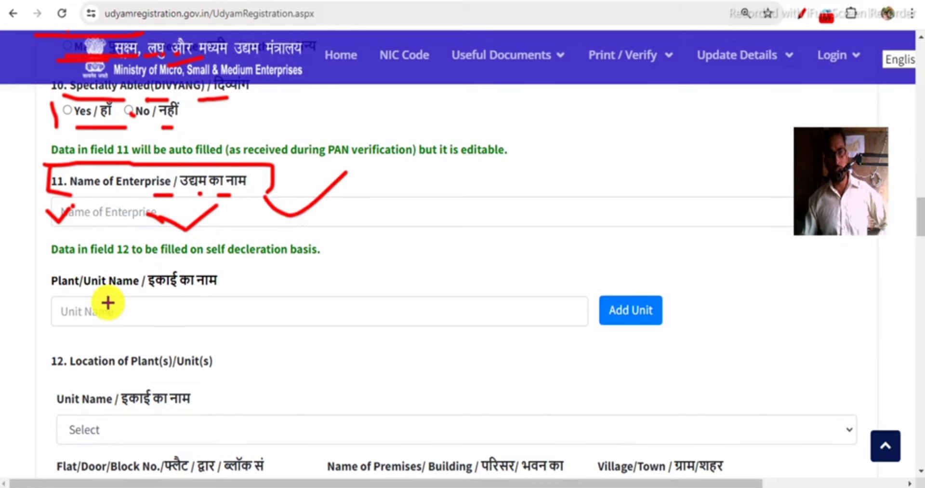
{"action": "mouse_move", "coordinate": [107, 302]}
{"action": "left_mouse_down"}
{"action": "mouse_move", "coordinate": [99, 325]}
{"action": "mouse_move", "coordinate": [127, 310]}
{"action": "mouse_move", "coordinate": [221, 295]}
{"action": "left_mouse_up"}
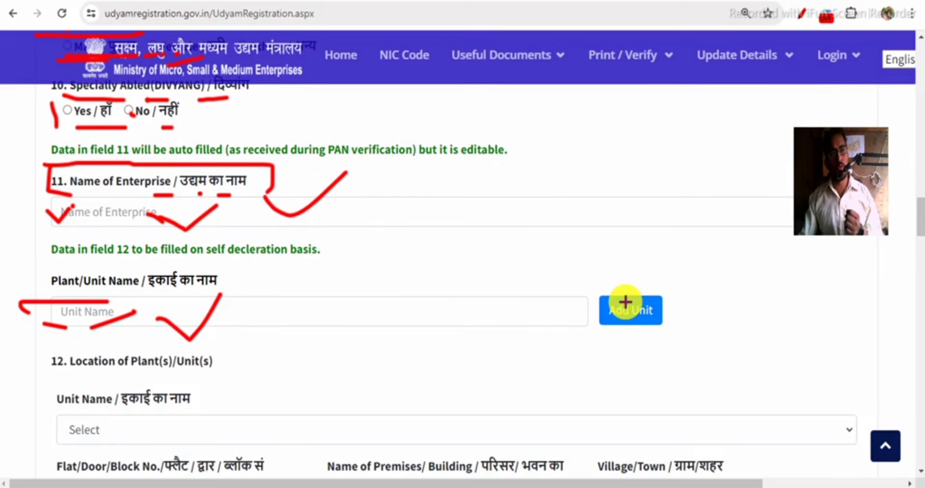
{"action": "mouse_move", "coordinate": [672, 332]}
{"action": "left_mouse_down"}
{"action": "mouse_move", "coordinate": [665, 301]}
{"action": "mouse_move", "coordinate": [676, 317]}
{"action": "left_mouse_up"}
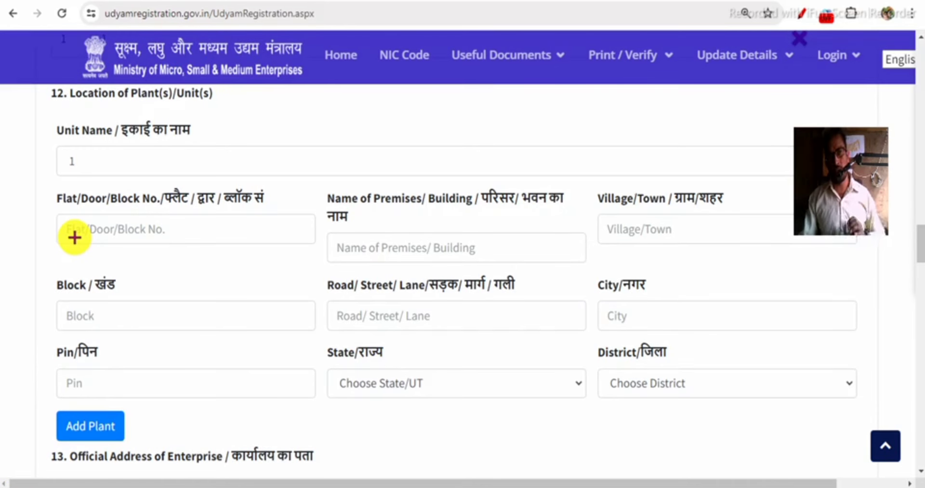
Tick the Flat/Door/Block No., Name of Premises/Building and Village/Town fields of the plant location in red.
{"action": "left_click_drag", "start_coordinate": [70, 231], "coordinate": [162, 217]}
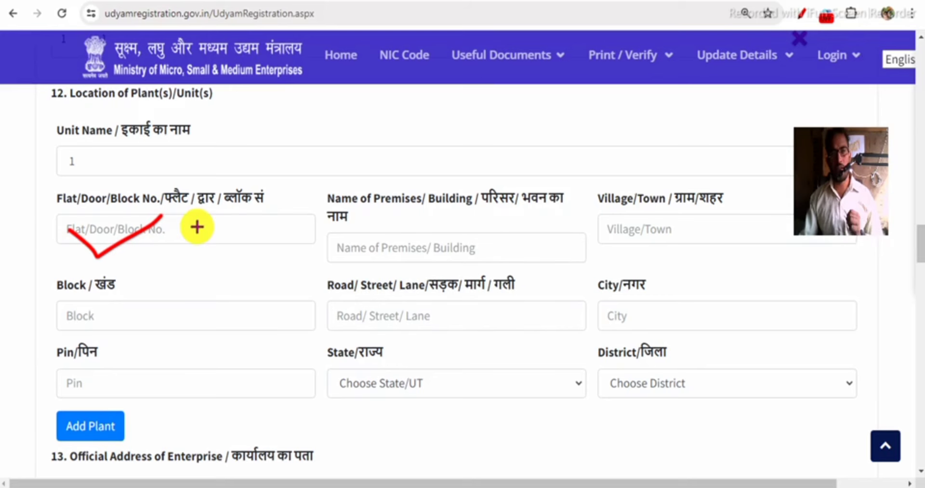
{"action": "mouse_move", "coordinate": [394, 247]}
{"action": "left_mouse_down"}
{"action": "mouse_move", "coordinate": [415, 262]}
{"action": "mouse_move", "coordinate": [466, 235]}
{"action": "left_mouse_up"}
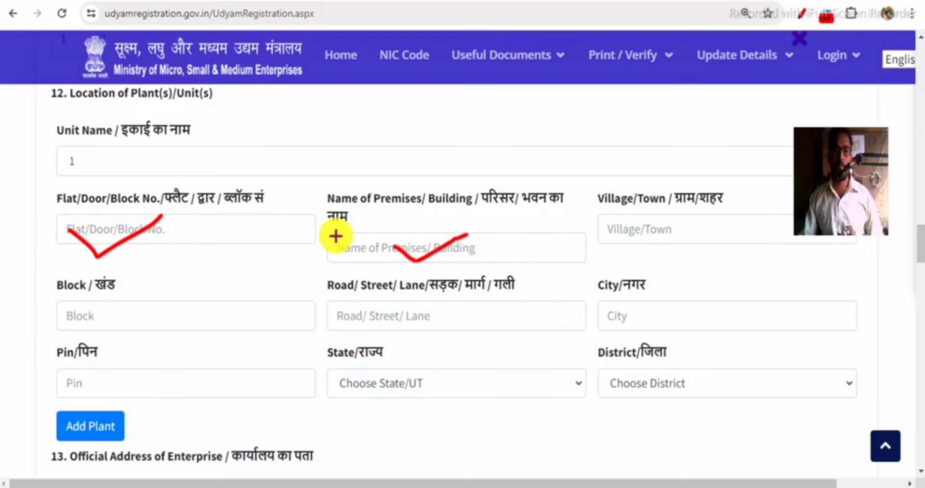
{"action": "left_click_drag", "start_coordinate": [336, 243], "coordinate": [402, 218]}
{"action": "mouse_move", "coordinate": [625, 230]}
{"action": "left_mouse_down"}
{"action": "mouse_move", "coordinate": [665, 212]}
{"action": "mouse_move", "coordinate": [709, 219]}
{"action": "left_mouse_up"}
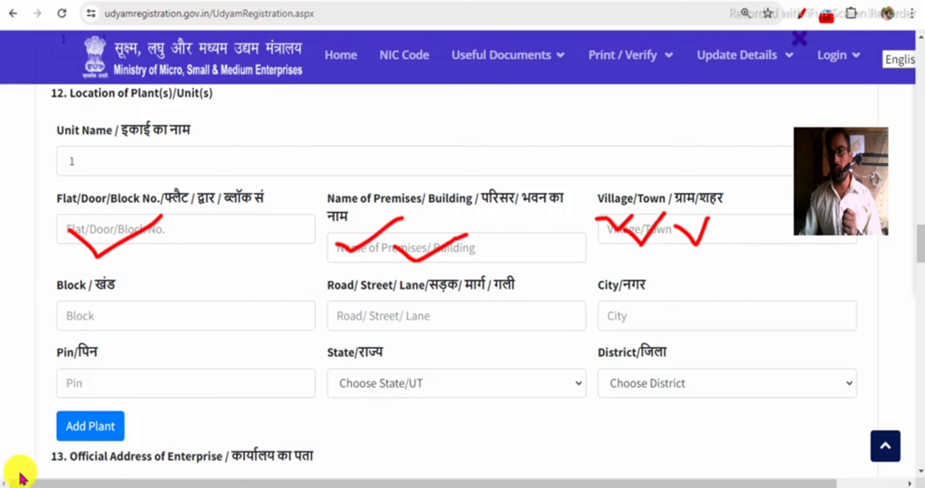
Mark the plant location's Block, Road/Street/Lane, City, Pin, State and District fields in red, along with the Add Plant option.
{"action": "left_click_drag", "start_coordinate": [74, 310], "coordinate": [138, 283]}
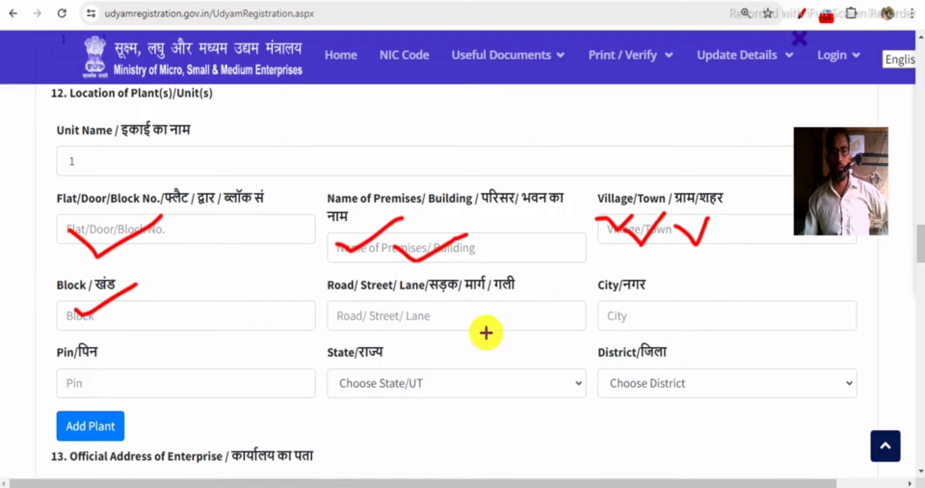
{"action": "left_click_drag", "start_coordinate": [394, 316], "coordinate": [460, 298]}
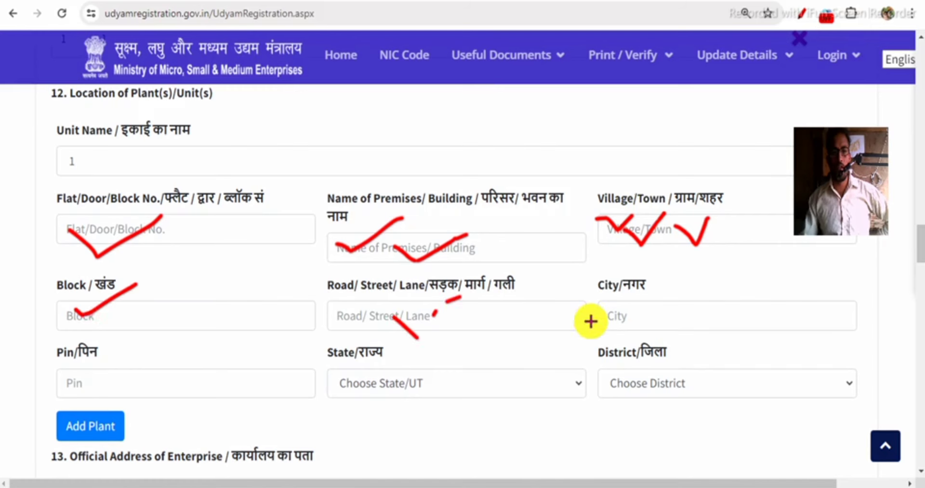
{"action": "mouse_move", "coordinate": [591, 320]}
{"action": "left_mouse_down"}
{"action": "mouse_move", "coordinate": [599, 332]}
{"action": "mouse_move", "coordinate": [620, 306]}
{"action": "left_mouse_up"}
{"action": "left_click_drag", "start_coordinate": [72, 388], "coordinate": [103, 362]}
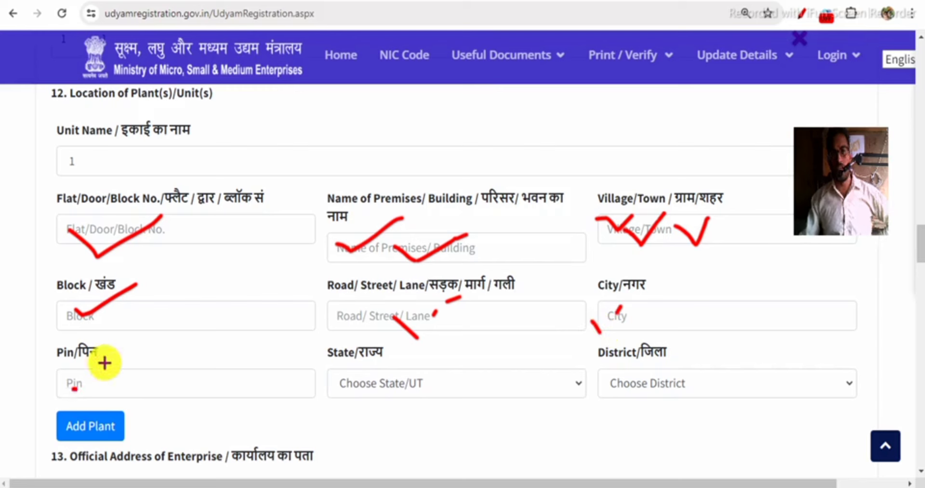
{"action": "left_click_drag", "start_coordinate": [372, 384], "coordinate": [417, 370]}
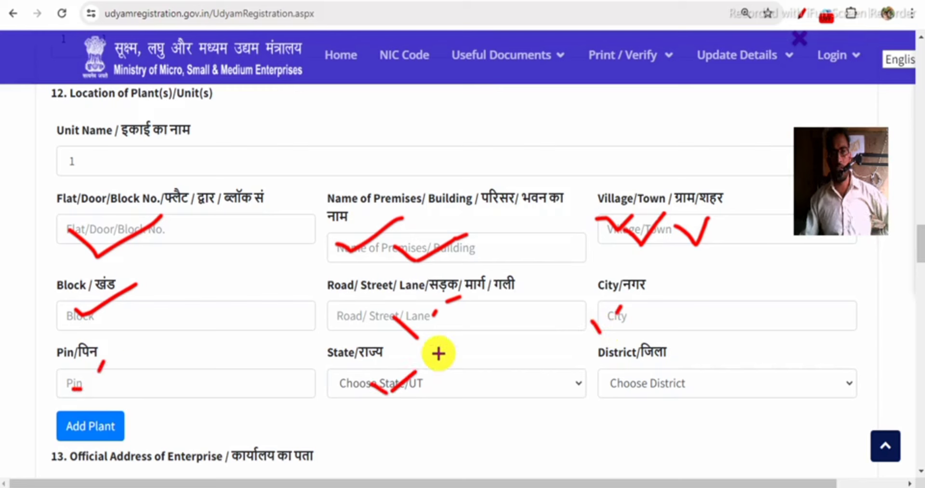
{"action": "left_click_drag", "start_coordinate": [612, 383], "coordinate": [679, 357]}
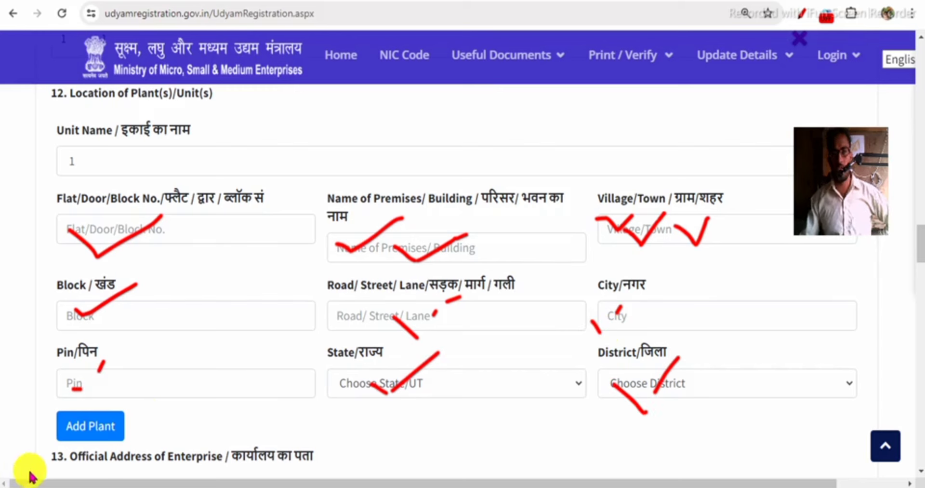
{"action": "mouse_move", "coordinate": [141, 406]}
{"action": "left_mouse_down"}
{"action": "mouse_move", "coordinate": [82, 436]}
{"action": "mouse_move", "coordinate": [135, 426]}
{"action": "left_mouse_up"}
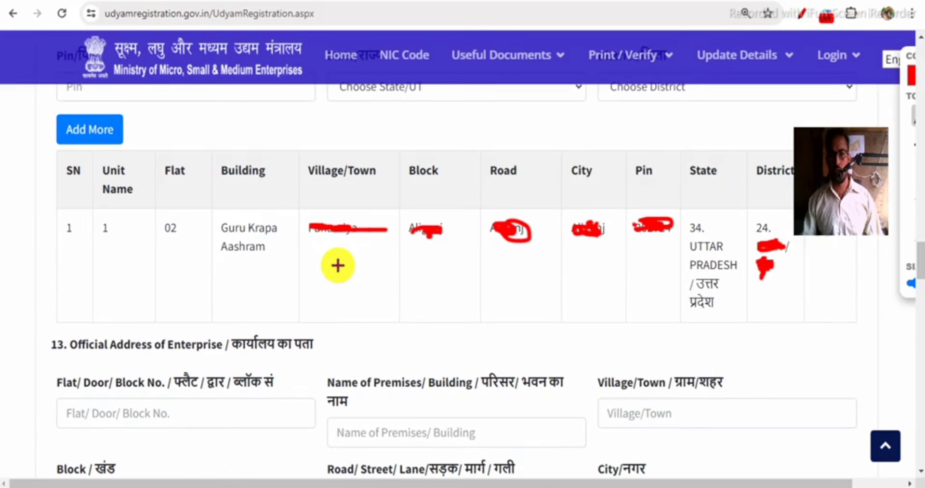
Tick the added plant's row in red, underline the Official Address of Enterprise heading and draw an arrow from the row towards that section.
{"action": "mouse_move", "coordinate": [332, 266]}
{"action": "left_mouse_down"}
{"action": "mouse_move", "coordinate": [371, 308]}
{"action": "mouse_move", "coordinate": [448, 254]}
{"action": "left_mouse_up"}
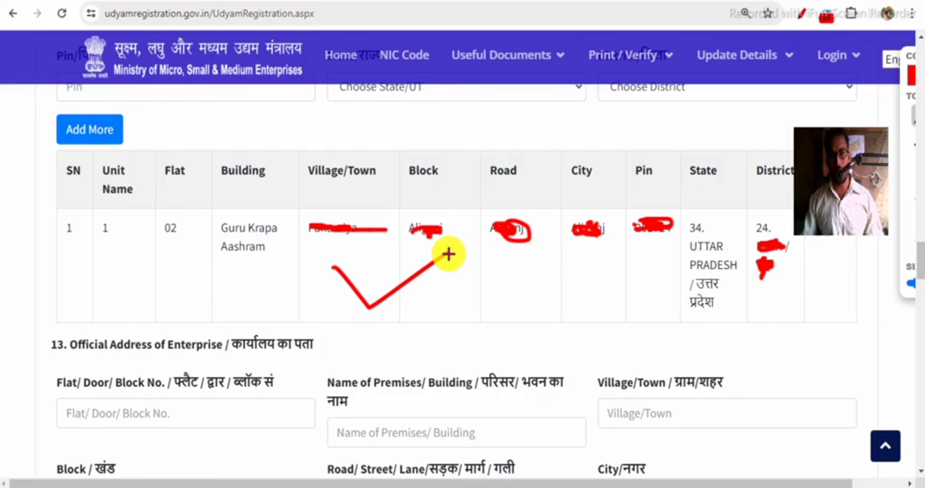
{"action": "left_click_drag", "start_coordinate": [73, 350], "coordinate": [222, 353]}
{"action": "mouse_move", "coordinate": [510, 240]}
{"action": "left_mouse_down"}
{"action": "mouse_move", "coordinate": [513, 292]}
{"action": "mouse_move", "coordinate": [507, 286]}
{"action": "mouse_move", "coordinate": [545, 312]}
{"action": "left_mouse_up"}
{"action": "left_click_drag", "start_coordinate": [532, 278], "coordinate": [520, 330]}
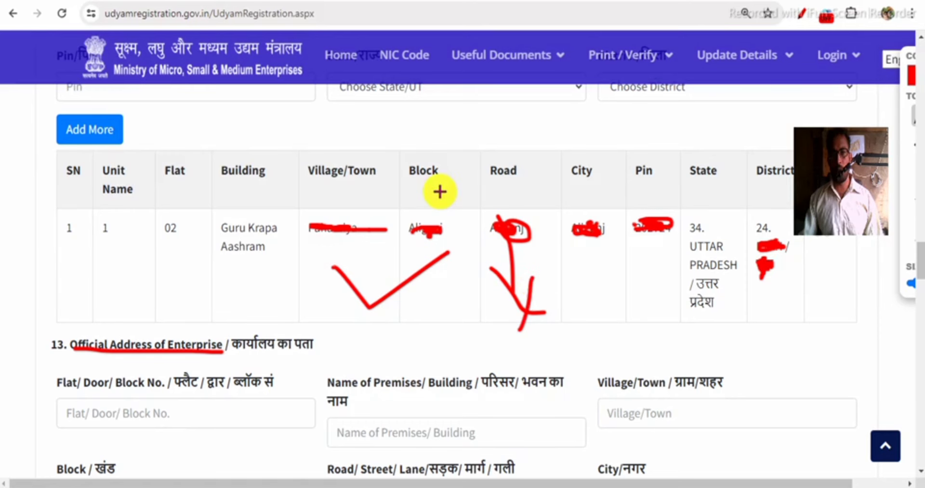
Open the latitude and longitude map for the official address and pick the enterprise's location.
{"action": "scroll", "coordinate": [350, 295], "scroll_direction": "down", "scroll_amount": 1}
{"action": "scroll", "coordinate": [350, 296], "scroll_direction": "down", "scroll_amount": 4}
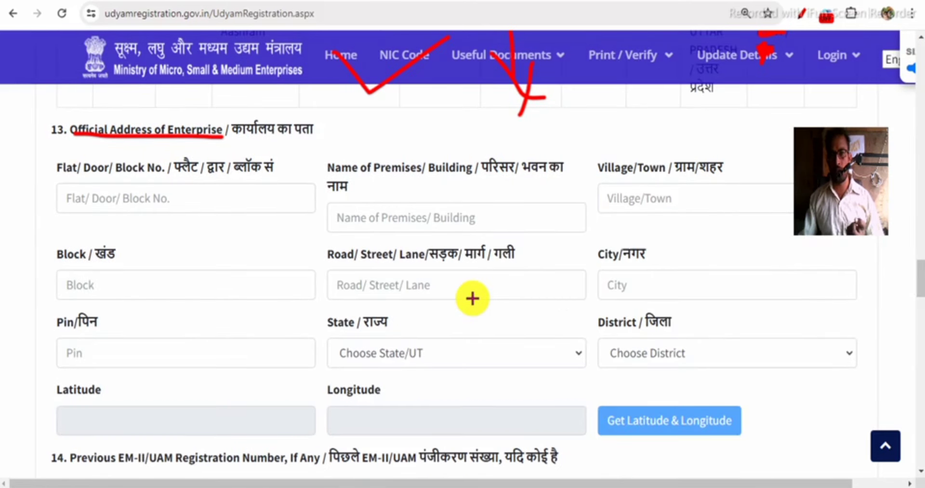
{"action": "scroll", "coordinate": [10, 475], "scroll_direction": "down", "scroll_amount": 6}
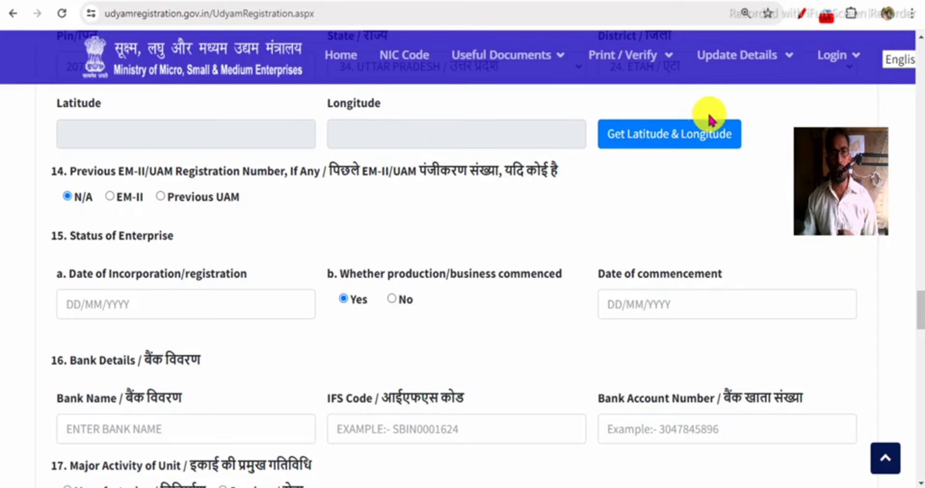
{"action": "left_click", "coordinate": [679, 145]}
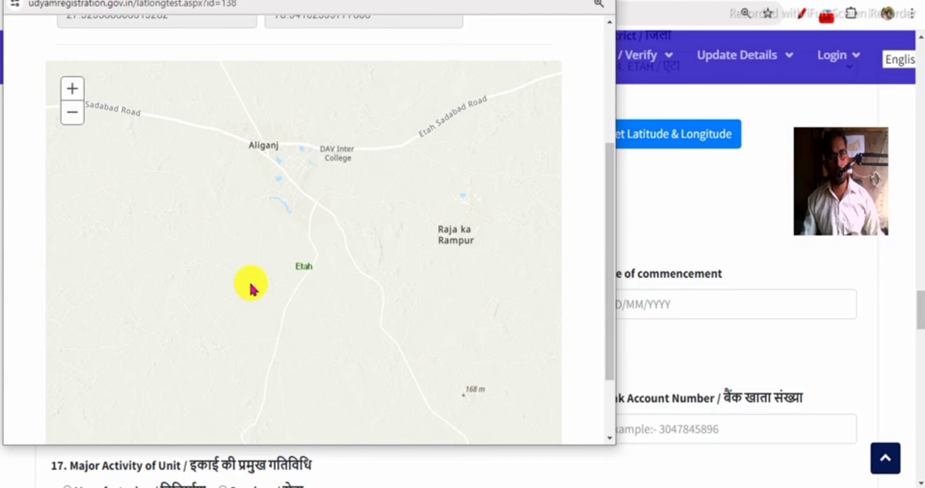
Underline the Latitude and Longitude values in red, then circle the previous EM-II/UAM registration options and tick N/A.
{"action": "left_click", "coordinate": [24, 479]}
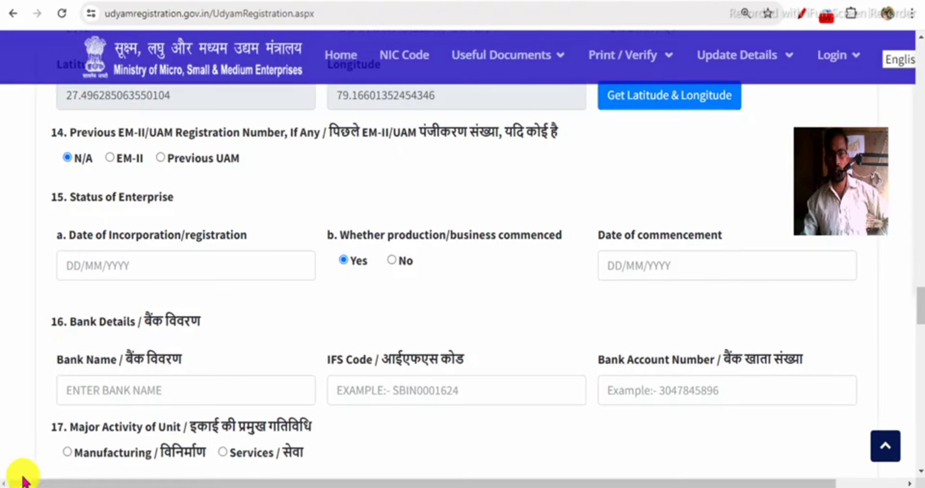
{"action": "left_click_drag", "start_coordinate": [79, 100], "coordinate": [134, 105]}
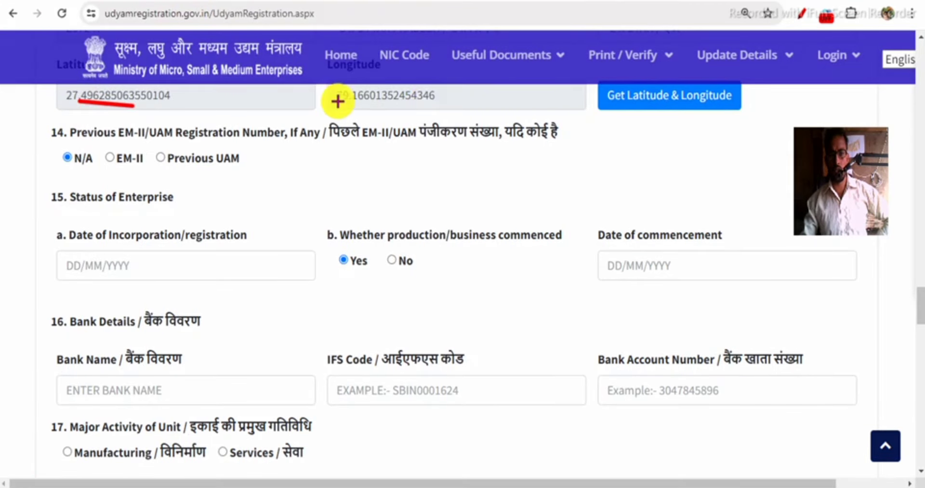
{"action": "left_click", "coordinate": [337, 100]}
{"action": "left_click_drag", "start_coordinate": [423, 102], "coordinate": [427, 97]}
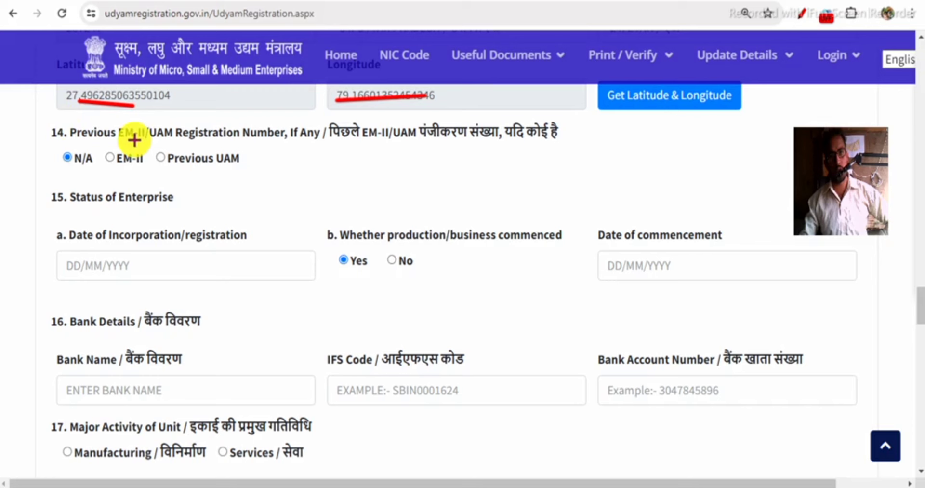
{"action": "mouse_move", "coordinate": [56, 148]}
{"action": "left_mouse_down"}
{"action": "mouse_move", "coordinate": [68, 174]}
{"action": "mouse_move", "coordinate": [245, 177]}
{"action": "mouse_move", "coordinate": [248, 151]}
{"action": "mouse_move", "coordinate": [66, 145]}
{"action": "mouse_move", "coordinate": [48, 168]}
{"action": "left_mouse_up"}
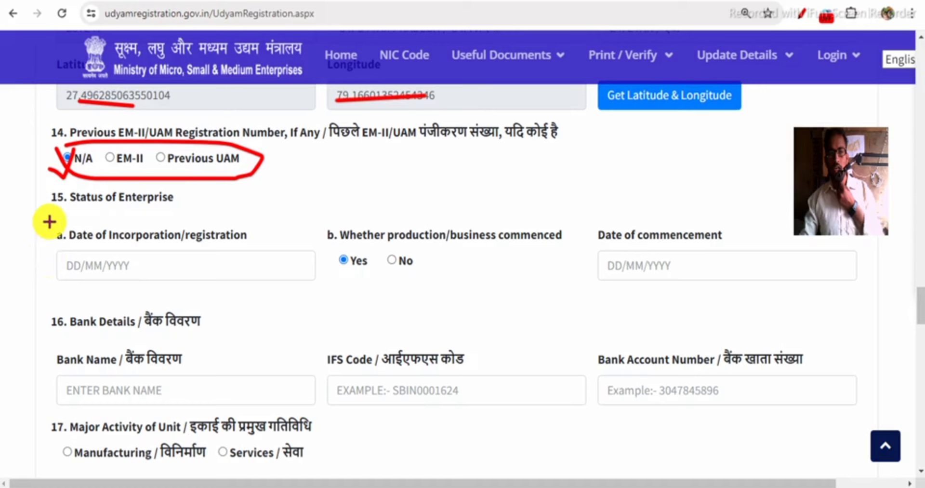
Outline the Date of Incorporation/registration field in red and tick both it and the Date of commencement field.
{"action": "mouse_move", "coordinate": [48, 220]}
{"action": "left_mouse_down"}
{"action": "mouse_move", "coordinate": [48, 295]}
{"action": "mouse_move", "coordinate": [322, 272]}
{"action": "left_mouse_up"}
{"action": "left_click_drag", "start_coordinate": [319, 225], "coordinate": [50, 222]}
{"action": "scroll", "coordinate": [78, 326], "scroll_direction": "down", "scroll_amount": 2}
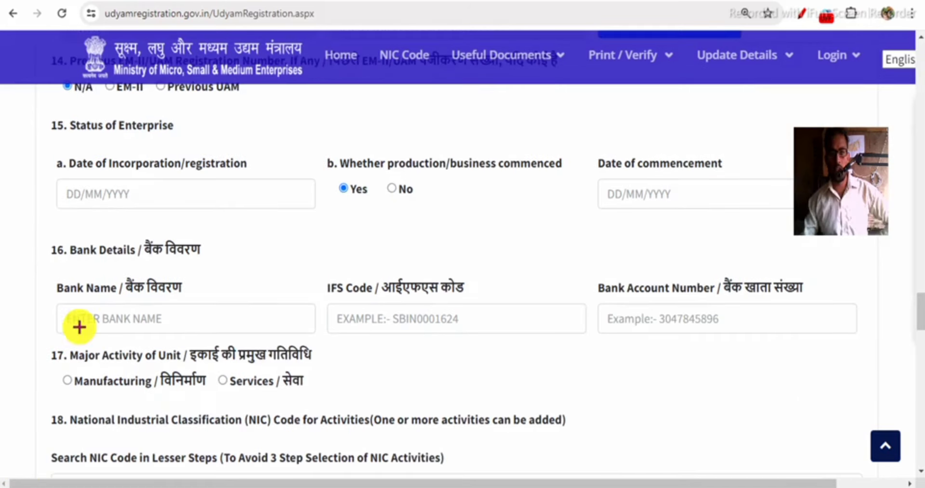
{"action": "mouse_move", "coordinate": [124, 189]}
{"action": "left_mouse_down"}
{"action": "mouse_move", "coordinate": [146, 202]}
{"action": "mouse_move", "coordinate": [164, 173]}
{"action": "left_mouse_up"}
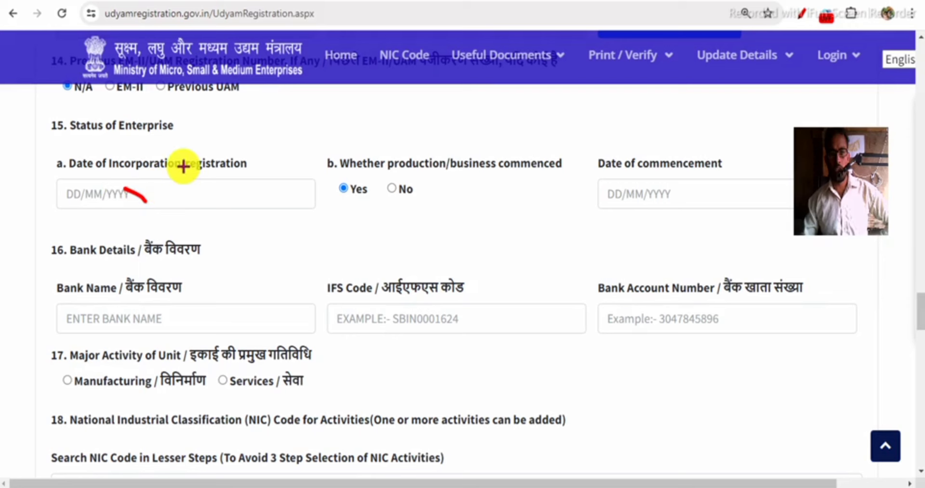
{"action": "left_click_drag", "start_coordinate": [617, 192], "coordinate": [651, 164]}
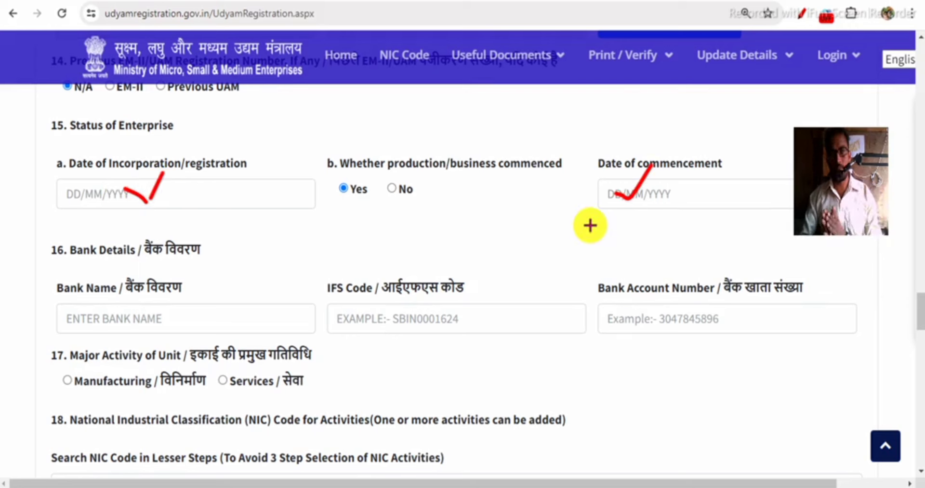
{"action": "scroll", "coordinate": [100, 254], "scroll_direction": "down", "scroll_amount": 1}
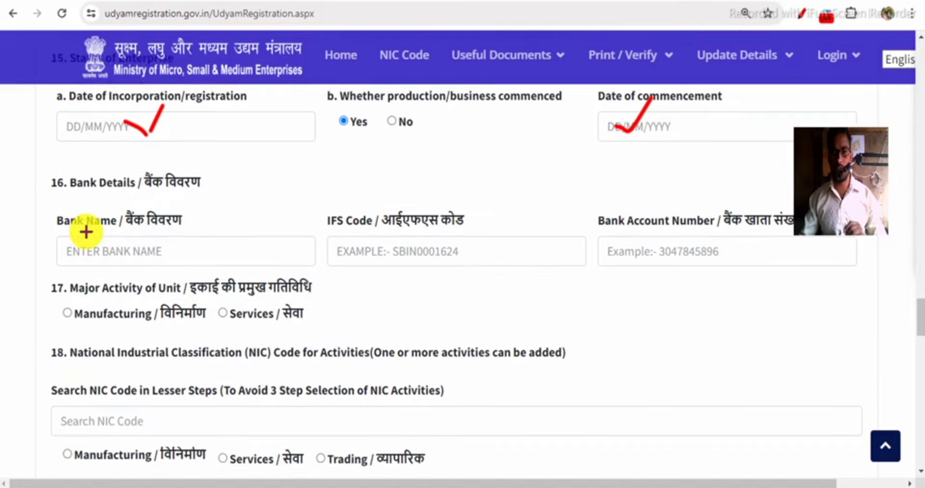
{"action": "left_click_drag", "start_coordinate": [50, 131], "coordinate": [201, 121]}
Tick the Bank Name, IFS Code and Bank Account Number fields in the Bank Details section in red.
{"action": "left_click_drag", "start_coordinate": [89, 241], "coordinate": [112, 256]}
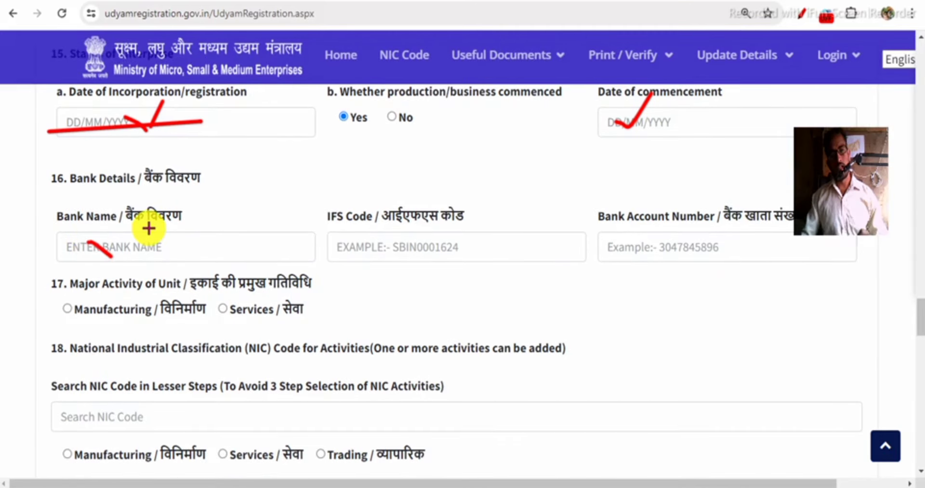
{"action": "left_click_drag", "start_coordinate": [357, 242], "coordinate": [381, 259]}
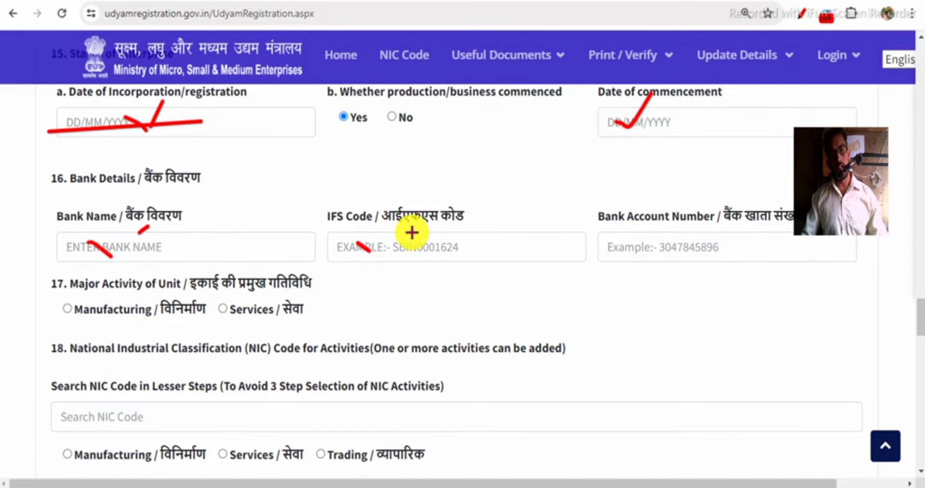
{"action": "left_click_drag", "start_coordinate": [610, 250], "coordinate": [618, 264]}
{"action": "left_click_drag", "start_coordinate": [640, 238], "coordinate": [641, 234]}
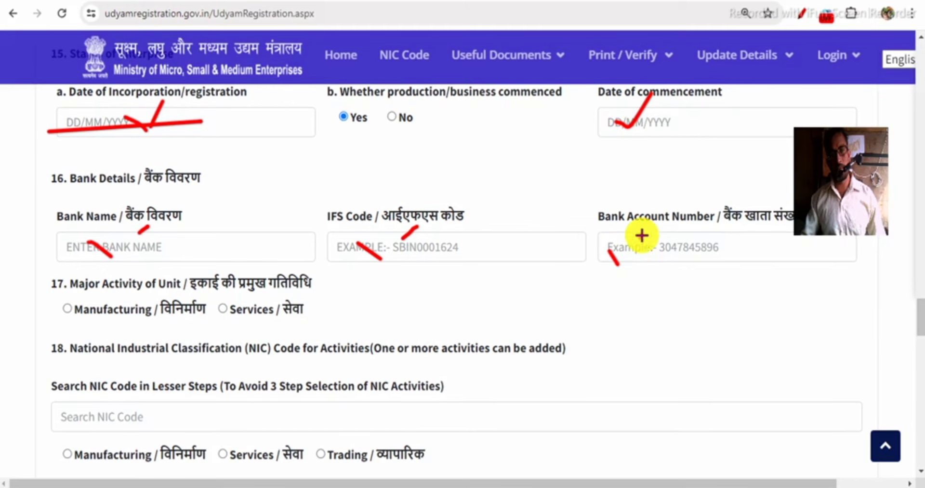
Outline the Major Activity of Unit question in red, tick Manufacturing and Services, and emphasise the Services option.
{"action": "scroll", "coordinate": [77, 243], "scroll_direction": "down", "scroll_amount": 3}
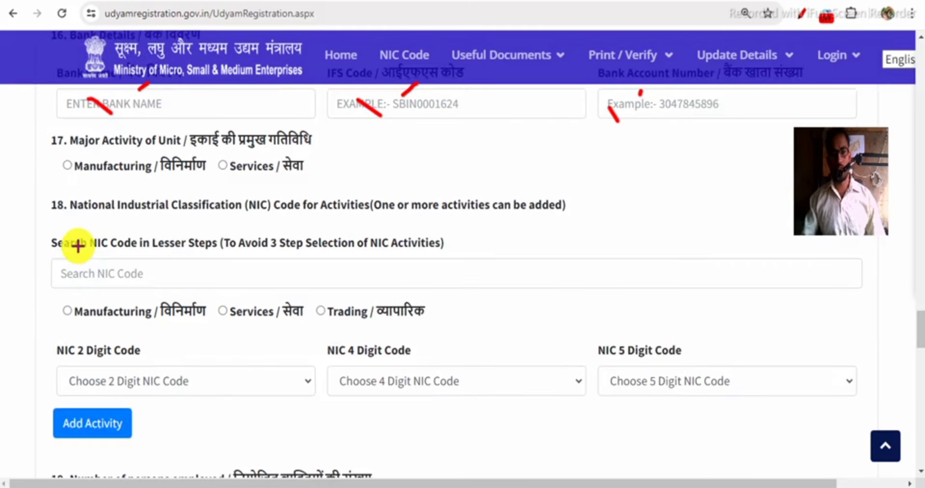
{"action": "mouse_move", "coordinate": [37, 128]}
{"action": "left_mouse_down"}
{"action": "mouse_move", "coordinate": [192, 190]}
{"action": "mouse_move", "coordinate": [324, 190]}
{"action": "mouse_move", "coordinate": [330, 179]}
{"action": "left_mouse_up"}
{"action": "left_click_drag", "start_coordinate": [334, 131], "coordinate": [333, 161]}
{"action": "left_click_drag", "start_coordinate": [334, 129], "coordinate": [12, 127]}
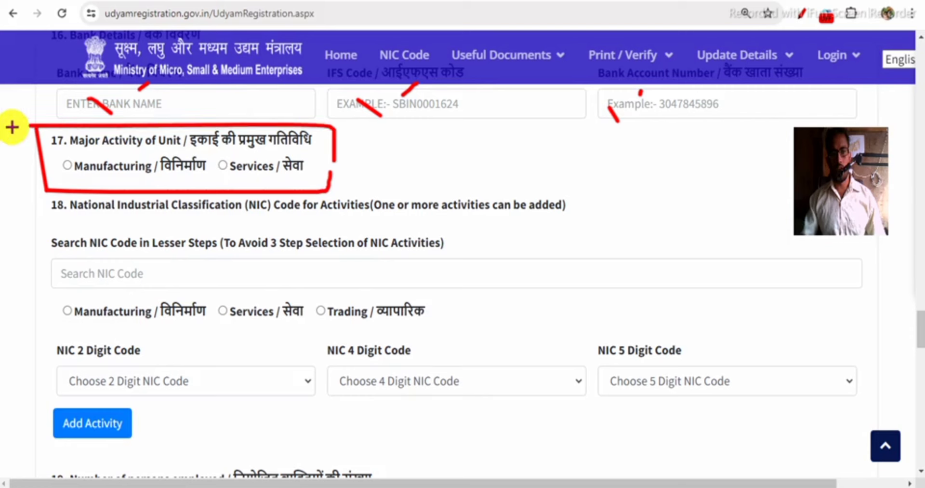
{"action": "left_click_drag", "start_coordinate": [95, 178], "coordinate": [157, 159]}
{"action": "mouse_move", "coordinate": [220, 168]}
{"action": "left_mouse_down"}
{"action": "mouse_move", "coordinate": [238, 174]}
{"action": "mouse_move", "coordinate": [250, 161]}
{"action": "left_mouse_up"}
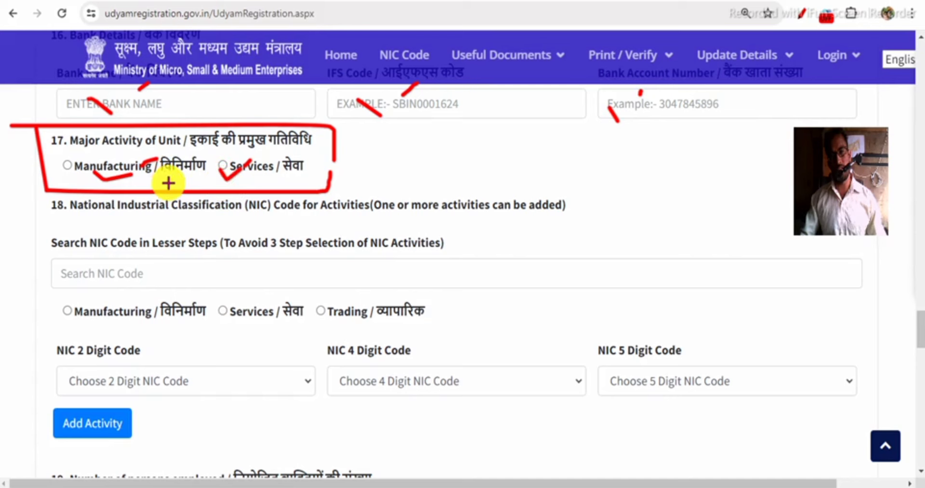
{"action": "mouse_move", "coordinate": [200, 153]}
{"action": "left_mouse_down"}
{"action": "mouse_move", "coordinate": [289, 155]}
{"action": "mouse_move", "coordinate": [310, 176]}
{"action": "mouse_move", "coordinate": [256, 141]}
{"action": "mouse_move", "coordinate": [215, 182]}
{"action": "left_mouse_up"}
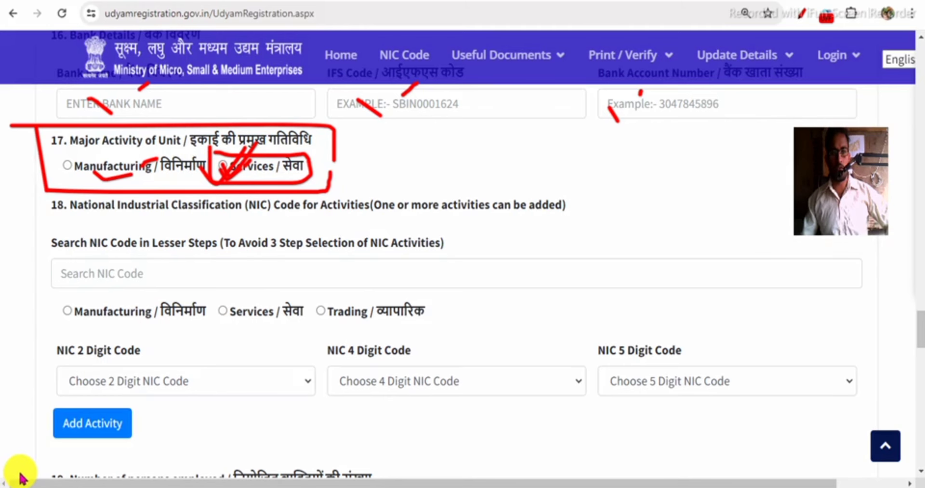
Search the NIC codes for "ferti" and choose 47737-Retail sale of seeds, fertilisers, pesticides, machinery equipments and hand tools.
{"action": "scroll", "coordinate": [22, 475], "scroll_direction": "down", "scroll_amount": 1}
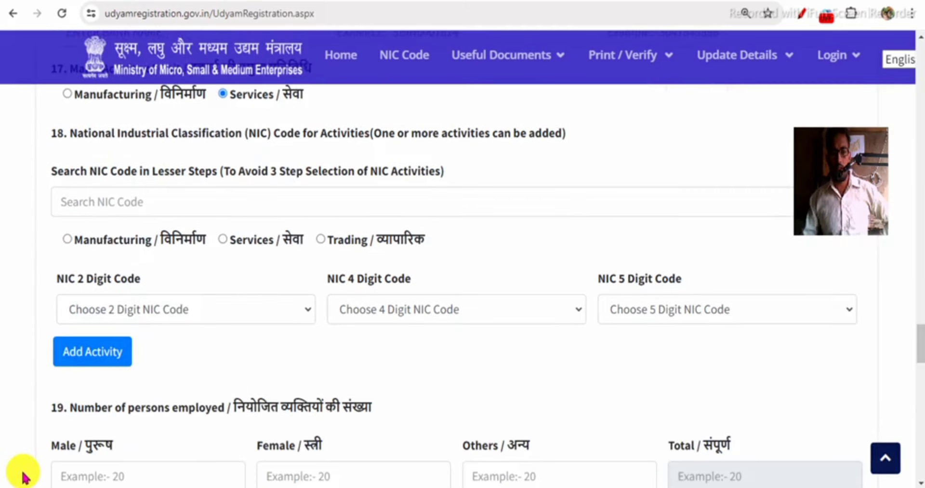
{"action": "left_click", "coordinate": [122, 200]}
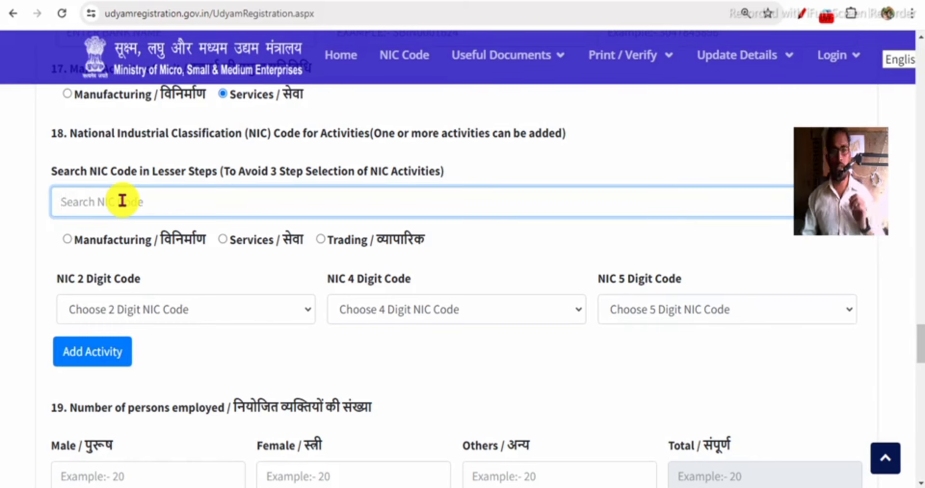
{"action": "type", "text": "tert"}
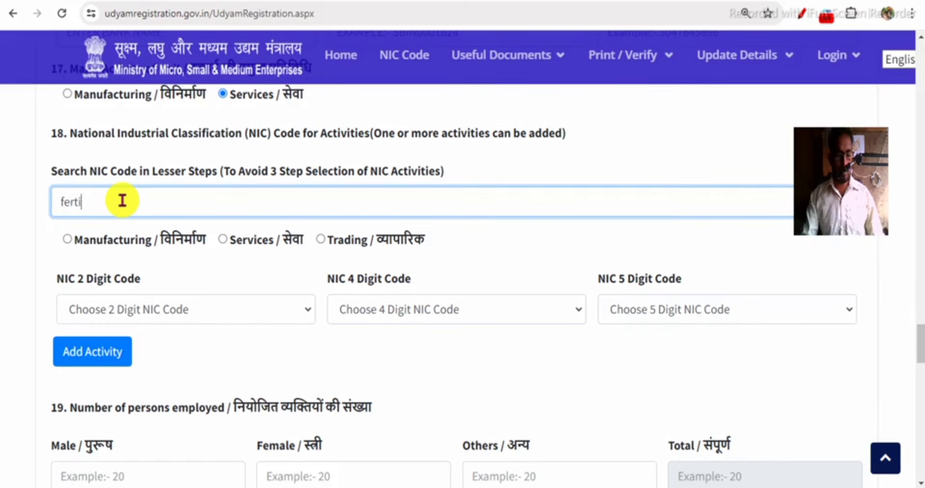
{"action": "type", "text": "i"}
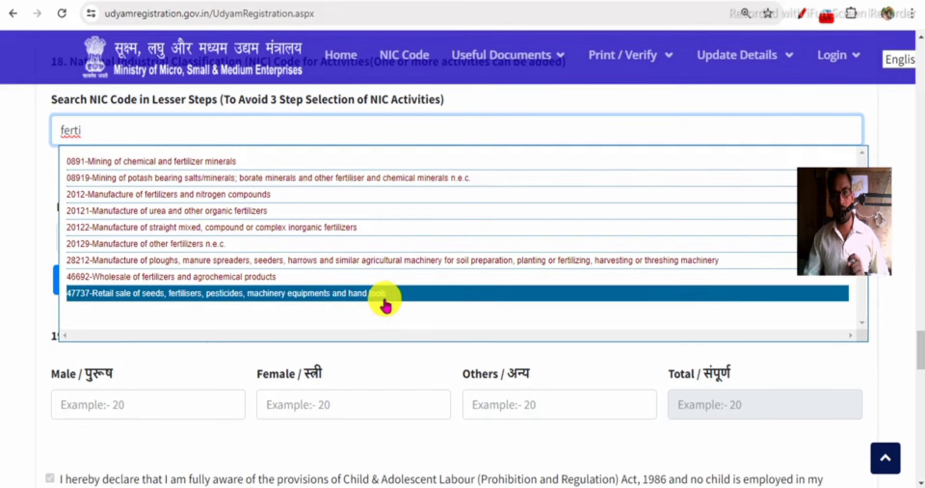
{"action": "left_click", "coordinate": [354, 293]}
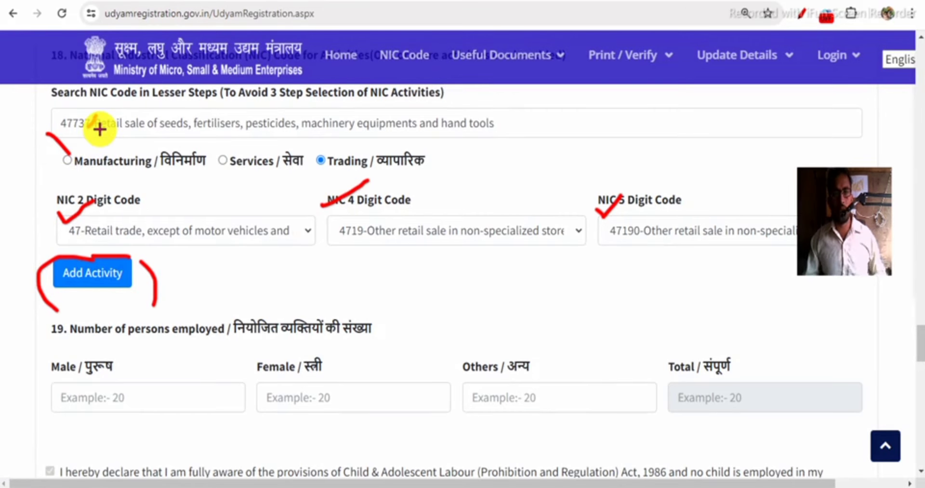
Mark the NIC code search field and the NIC 2, 4 and 5 Digit Code fields with red ticks.
{"action": "left_click_drag", "start_coordinate": [168, 112], "coordinate": [135, 138]}
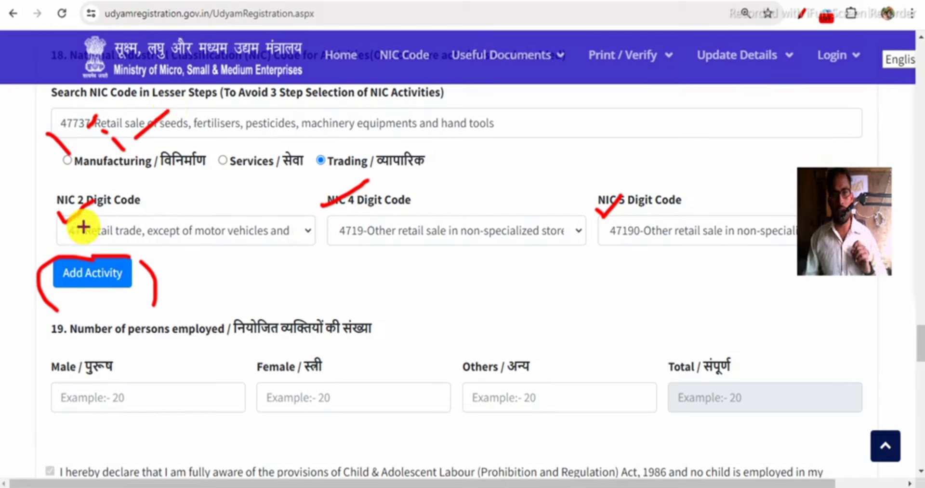
{"action": "left_click_drag", "start_coordinate": [83, 223], "coordinate": [100, 238]}
{"action": "left_click_drag", "start_coordinate": [348, 220], "coordinate": [364, 233]}
{"action": "left_click", "coordinate": [398, 199]}
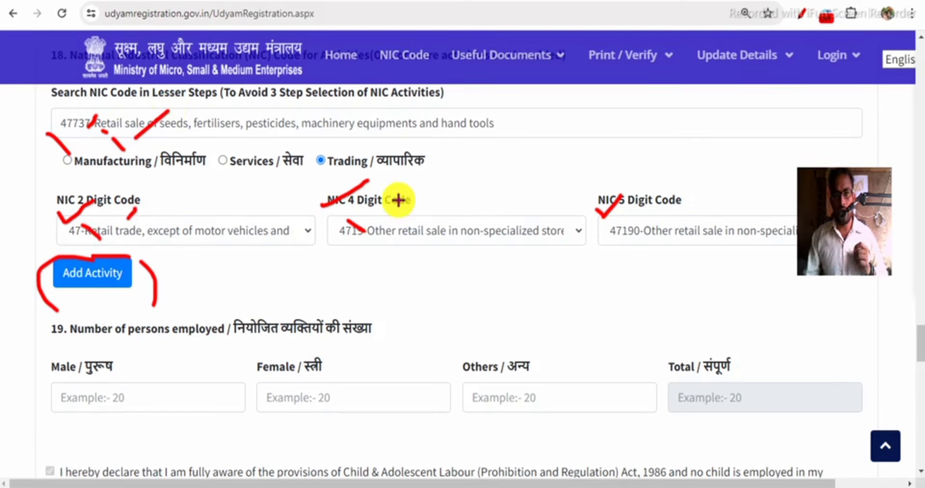
{"action": "left_click", "coordinate": [670, 233]}
{"action": "left_click_drag", "start_coordinate": [694, 207], "coordinate": [706, 196]}
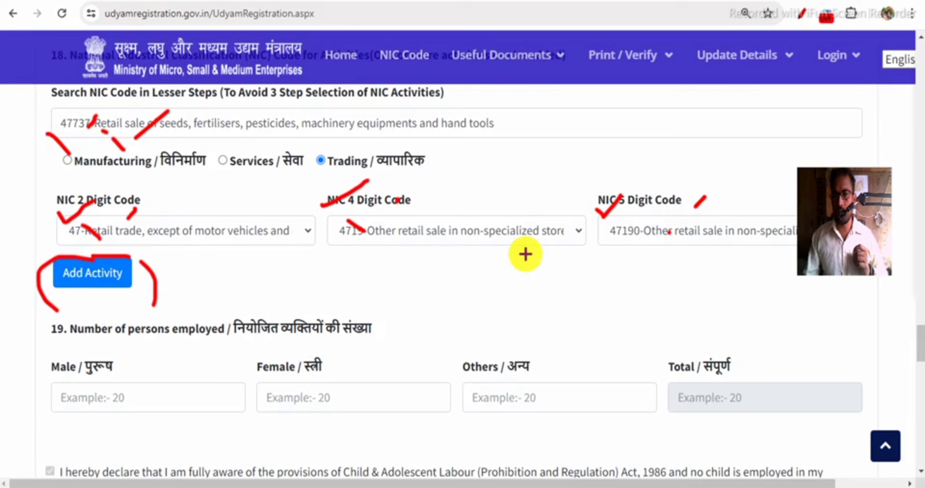
Outline the Add Activity option in red and draw a tick beside it.
{"action": "mouse_move", "coordinate": [45, 270]}
{"action": "left_mouse_down"}
{"action": "mouse_move", "coordinate": [60, 297]}
{"action": "mouse_move", "coordinate": [129, 253]}
{"action": "left_mouse_up"}
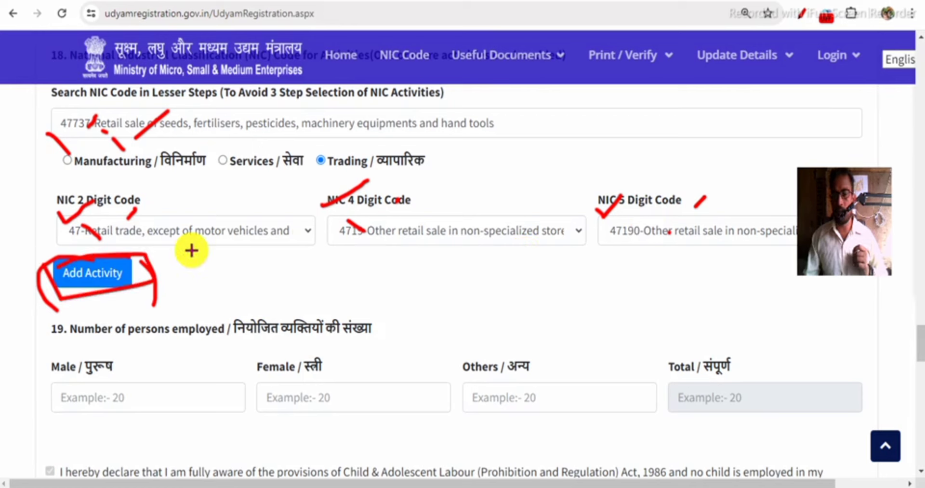
{"action": "left_click_drag", "start_coordinate": [197, 243], "coordinate": [207, 256]}
{"action": "left_click_drag", "start_coordinate": [231, 220], "coordinate": [240, 212]}
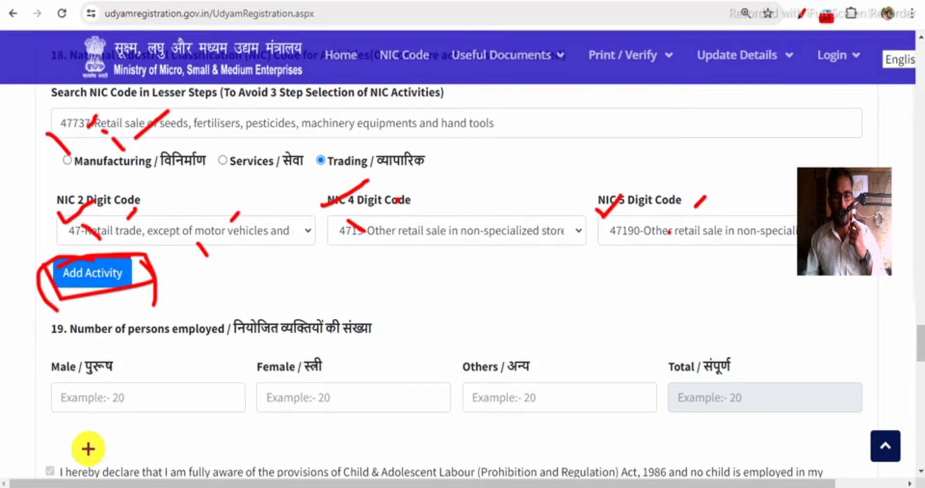
Mark the Male field under Number of persons employed in red, and tick the Written Down Value and exclusion cost fields.
{"action": "scroll", "coordinate": [20, 479], "scroll_direction": "down", "scroll_amount": 4}
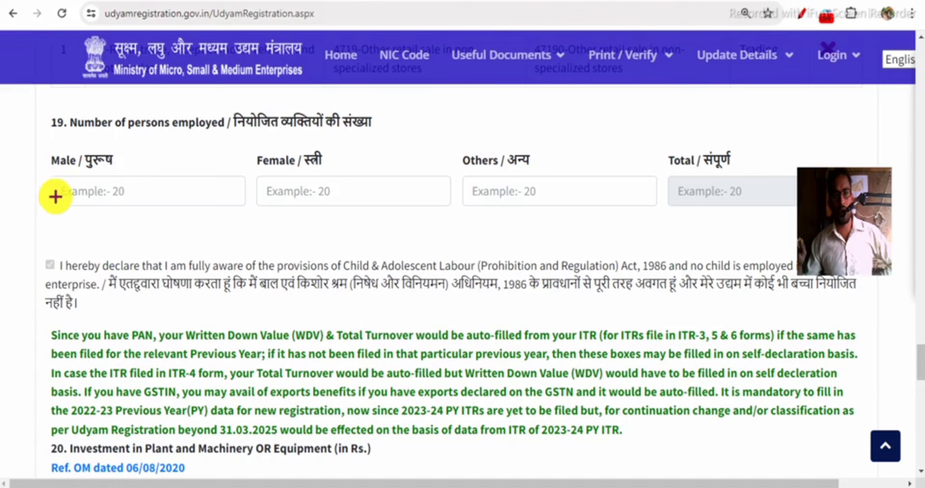
{"action": "left_click_drag", "start_coordinate": [51, 194], "coordinate": [61, 196]}
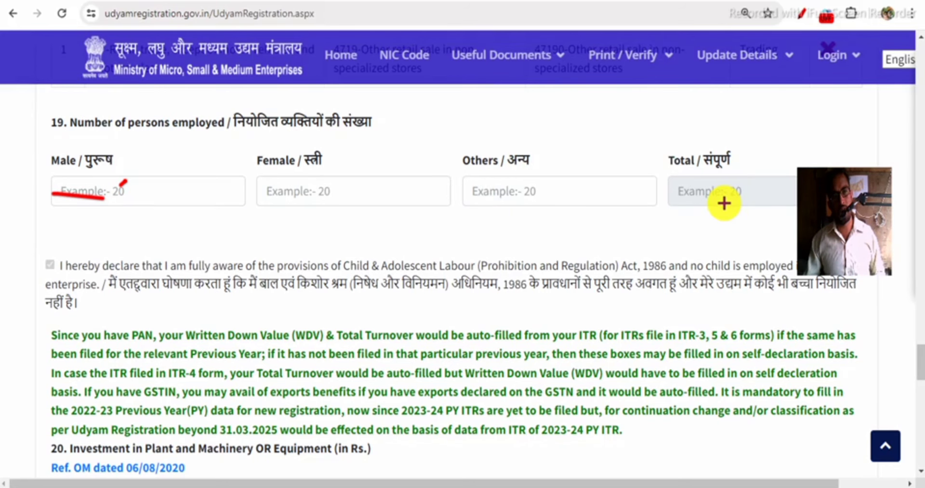
{"action": "scroll", "coordinate": [324, 300], "scroll_direction": "down", "scroll_amount": 6}
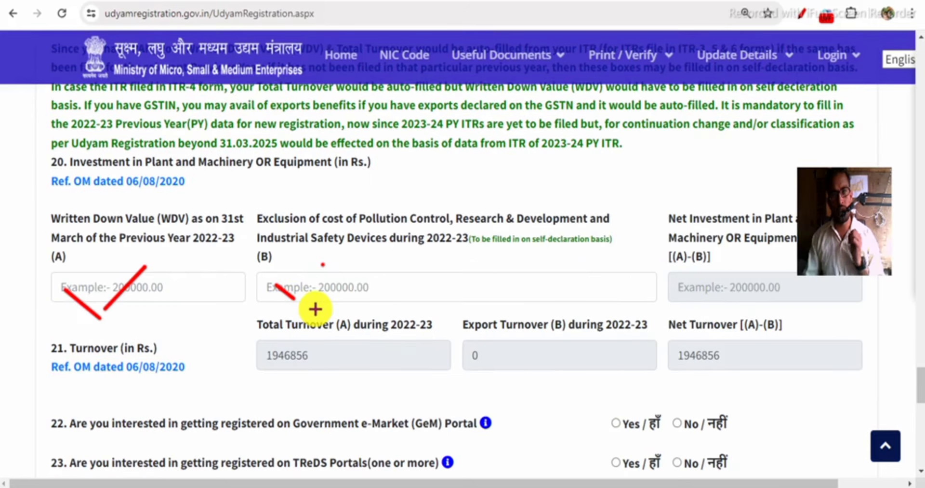
Underline Government e-Market in question 22, outline GeM Portal in red and tick its No option.
{"action": "scroll", "coordinate": [362, 299], "scroll_direction": "down", "scroll_amount": 4}
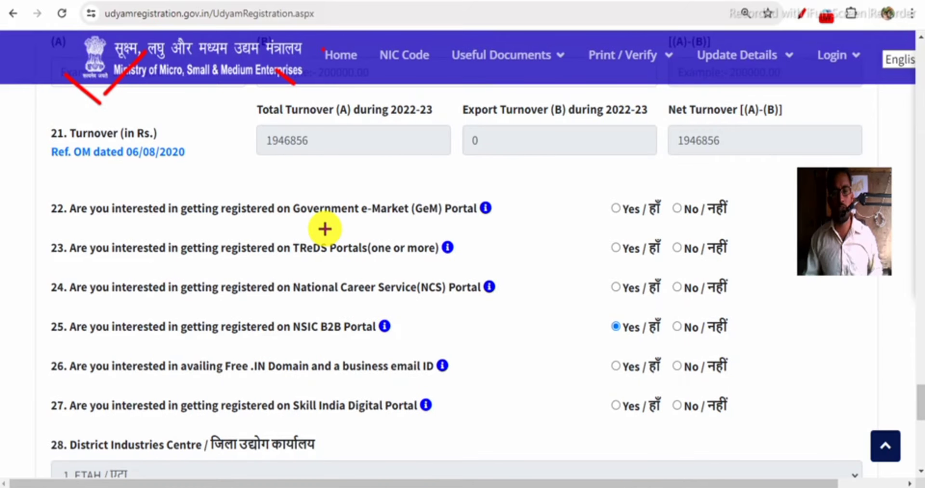
{"action": "left_click_drag", "start_coordinate": [287, 221], "coordinate": [371, 227]}
{"action": "left_click", "coordinate": [456, 220]}
{"action": "left_click_drag", "start_coordinate": [410, 196], "coordinate": [415, 213]}
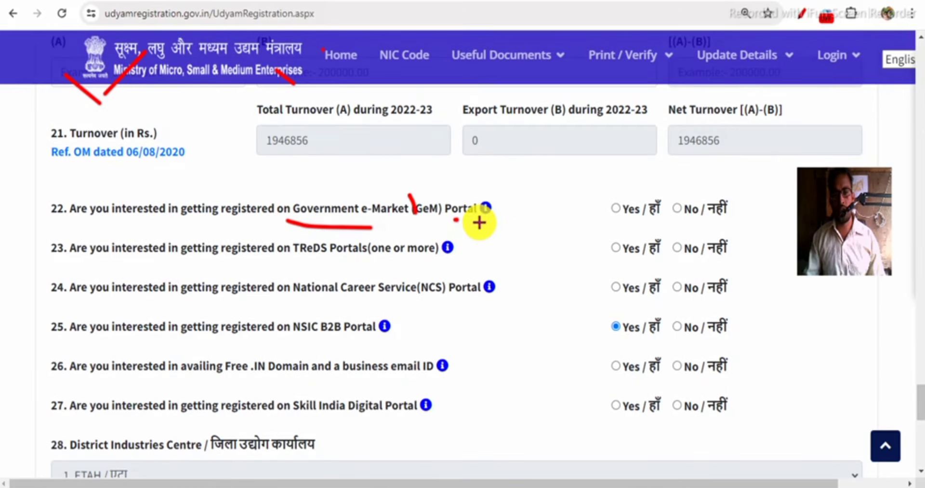
{"action": "mouse_move", "coordinate": [479, 223]}
{"action": "left_mouse_down"}
{"action": "mouse_move", "coordinate": [490, 201]}
{"action": "mouse_move", "coordinate": [397, 199]}
{"action": "left_mouse_up"}
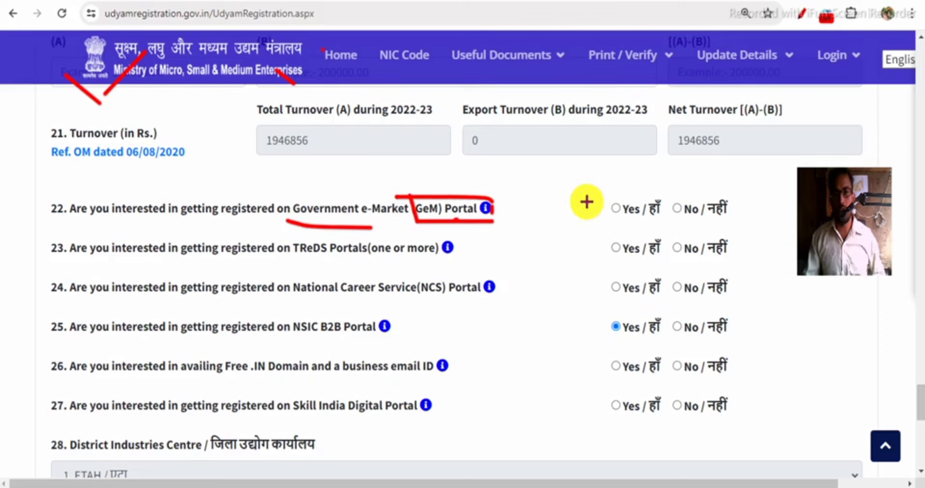
{"action": "mouse_move", "coordinate": [670, 206]}
{"action": "left_mouse_down"}
{"action": "mouse_move", "coordinate": [679, 215]}
{"action": "mouse_move", "coordinate": [698, 193]}
{"action": "left_mouse_up"}
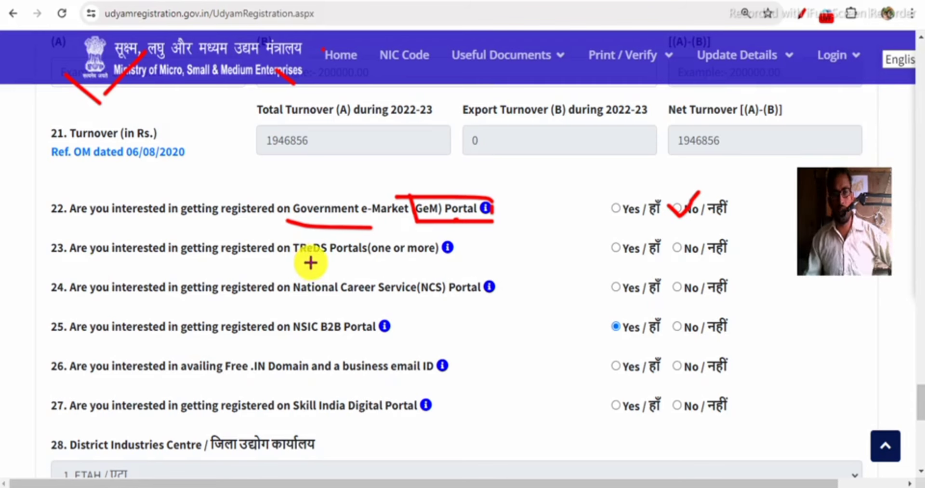
Underline TReDS Portals and tick its Yes and No options, then outline NCS Portal and tick No in red.
{"action": "left_click_drag", "start_coordinate": [292, 258], "coordinate": [378, 255]}
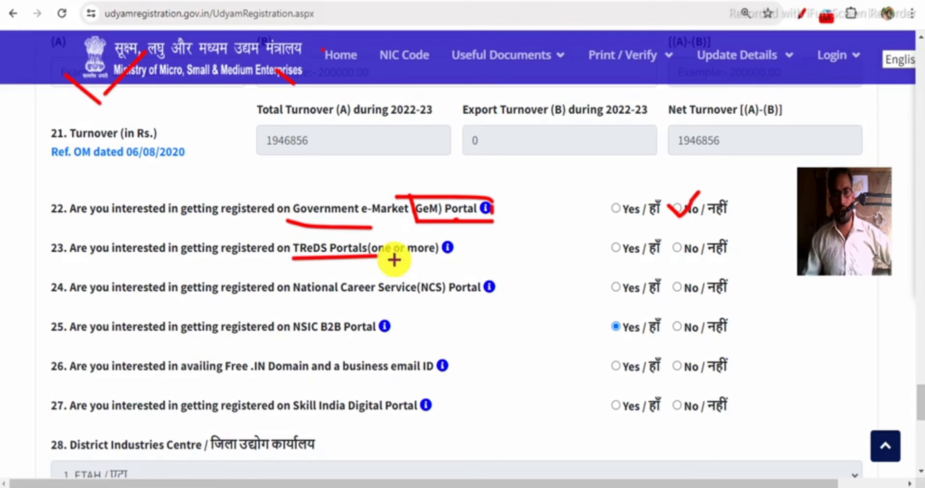
{"action": "mouse_move", "coordinate": [590, 229]}
{"action": "left_mouse_down"}
{"action": "mouse_move", "coordinate": [644, 258]}
{"action": "mouse_move", "coordinate": [683, 222]}
{"action": "mouse_move", "coordinate": [706, 265]}
{"action": "left_mouse_up"}
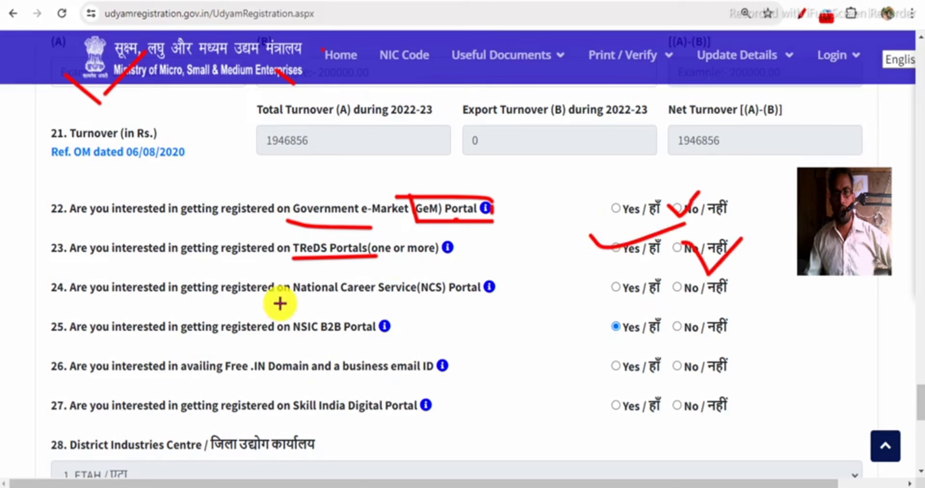
{"action": "mouse_move", "coordinate": [413, 272]}
{"action": "left_mouse_down"}
{"action": "mouse_move", "coordinate": [414, 285]}
{"action": "mouse_move", "coordinate": [496, 270]}
{"action": "mouse_move", "coordinate": [407, 276]}
{"action": "left_mouse_up"}
{"action": "left_click_drag", "start_coordinate": [676, 288], "coordinate": [701, 271]}
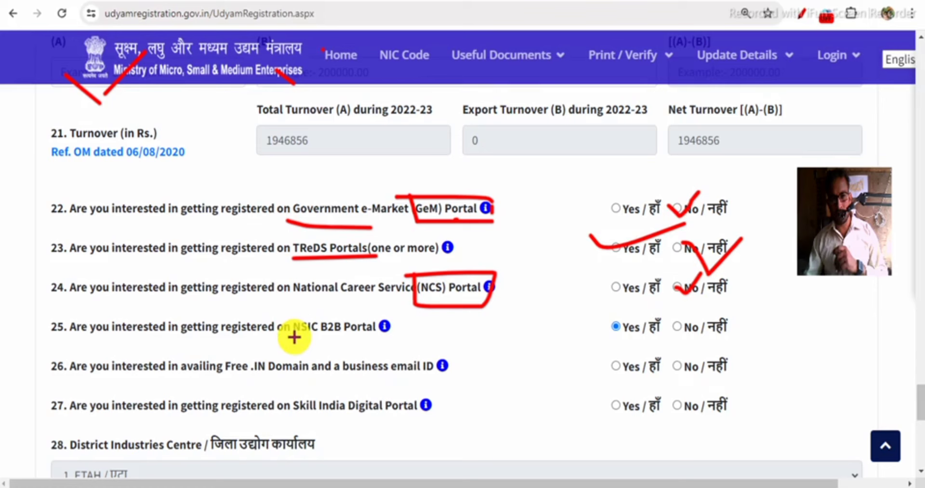
Mark NSIC B2B Portal and its Yes/No options in red, and outline the Free .IN Domain and business email ID question.
{"action": "left_click_drag", "start_coordinate": [295, 336], "coordinate": [377, 322]}
{"action": "left_click_drag", "start_coordinate": [606, 339], "coordinate": [727, 326]}
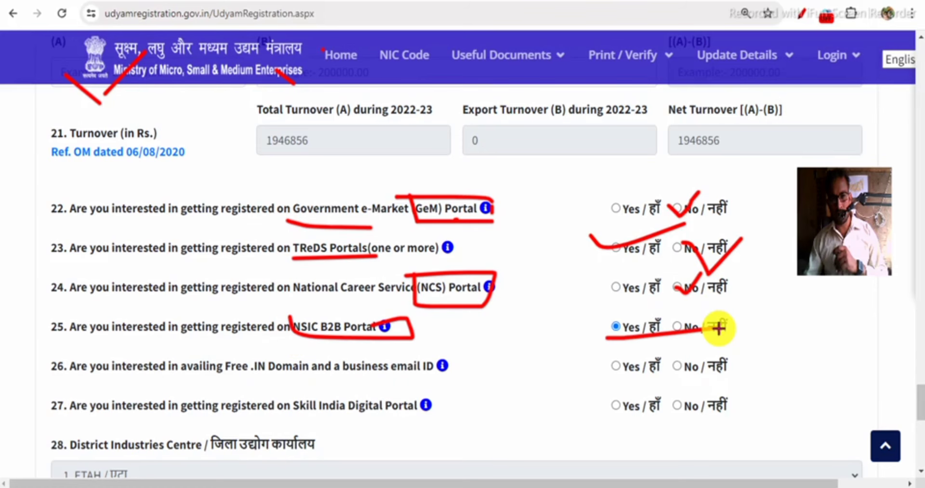
{"action": "scroll", "coordinate": [677, 335], "scroll_direction": "down", "scroll_amount": 3}
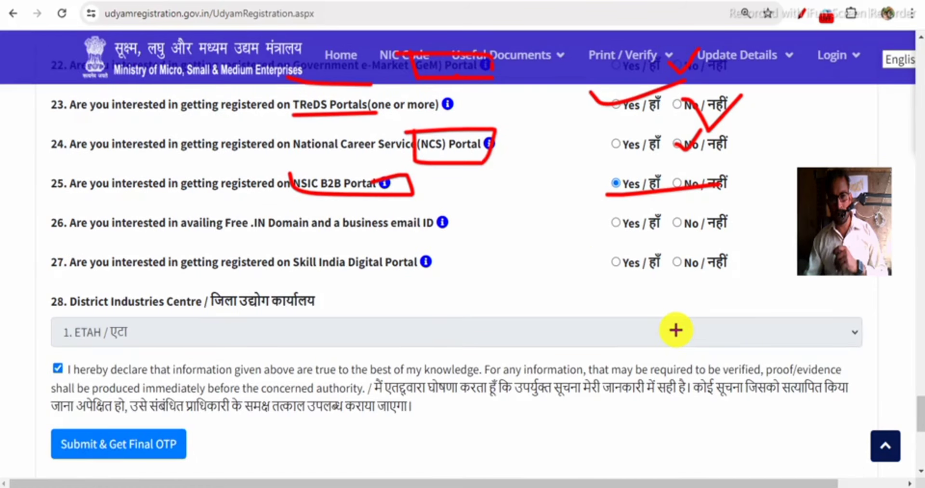
{"action": "mouse_move", "coordinate": [254, 75]}
{"action": "left_mouse_down"}
{"action": "mouse_move", "coordinate": [254, 171]}
{"action": "mouse_move", "coordinate": [453, 237]}
{"action": "mouse_move", "coordinate": [447, 212]}
{"action": "mouse_move", "coordinate": [269, 211]}
{"action": "left_mouse_up"}
{"action": "left_click", "coordinate": [665, 234]}
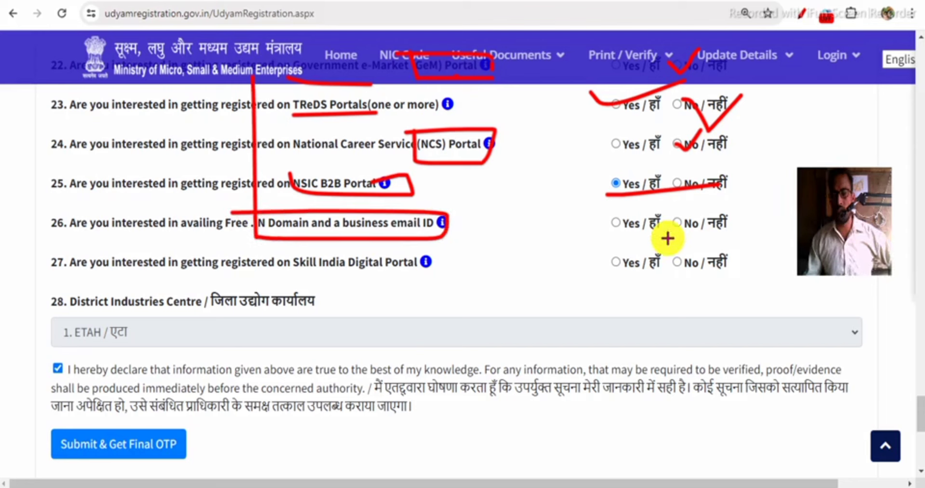